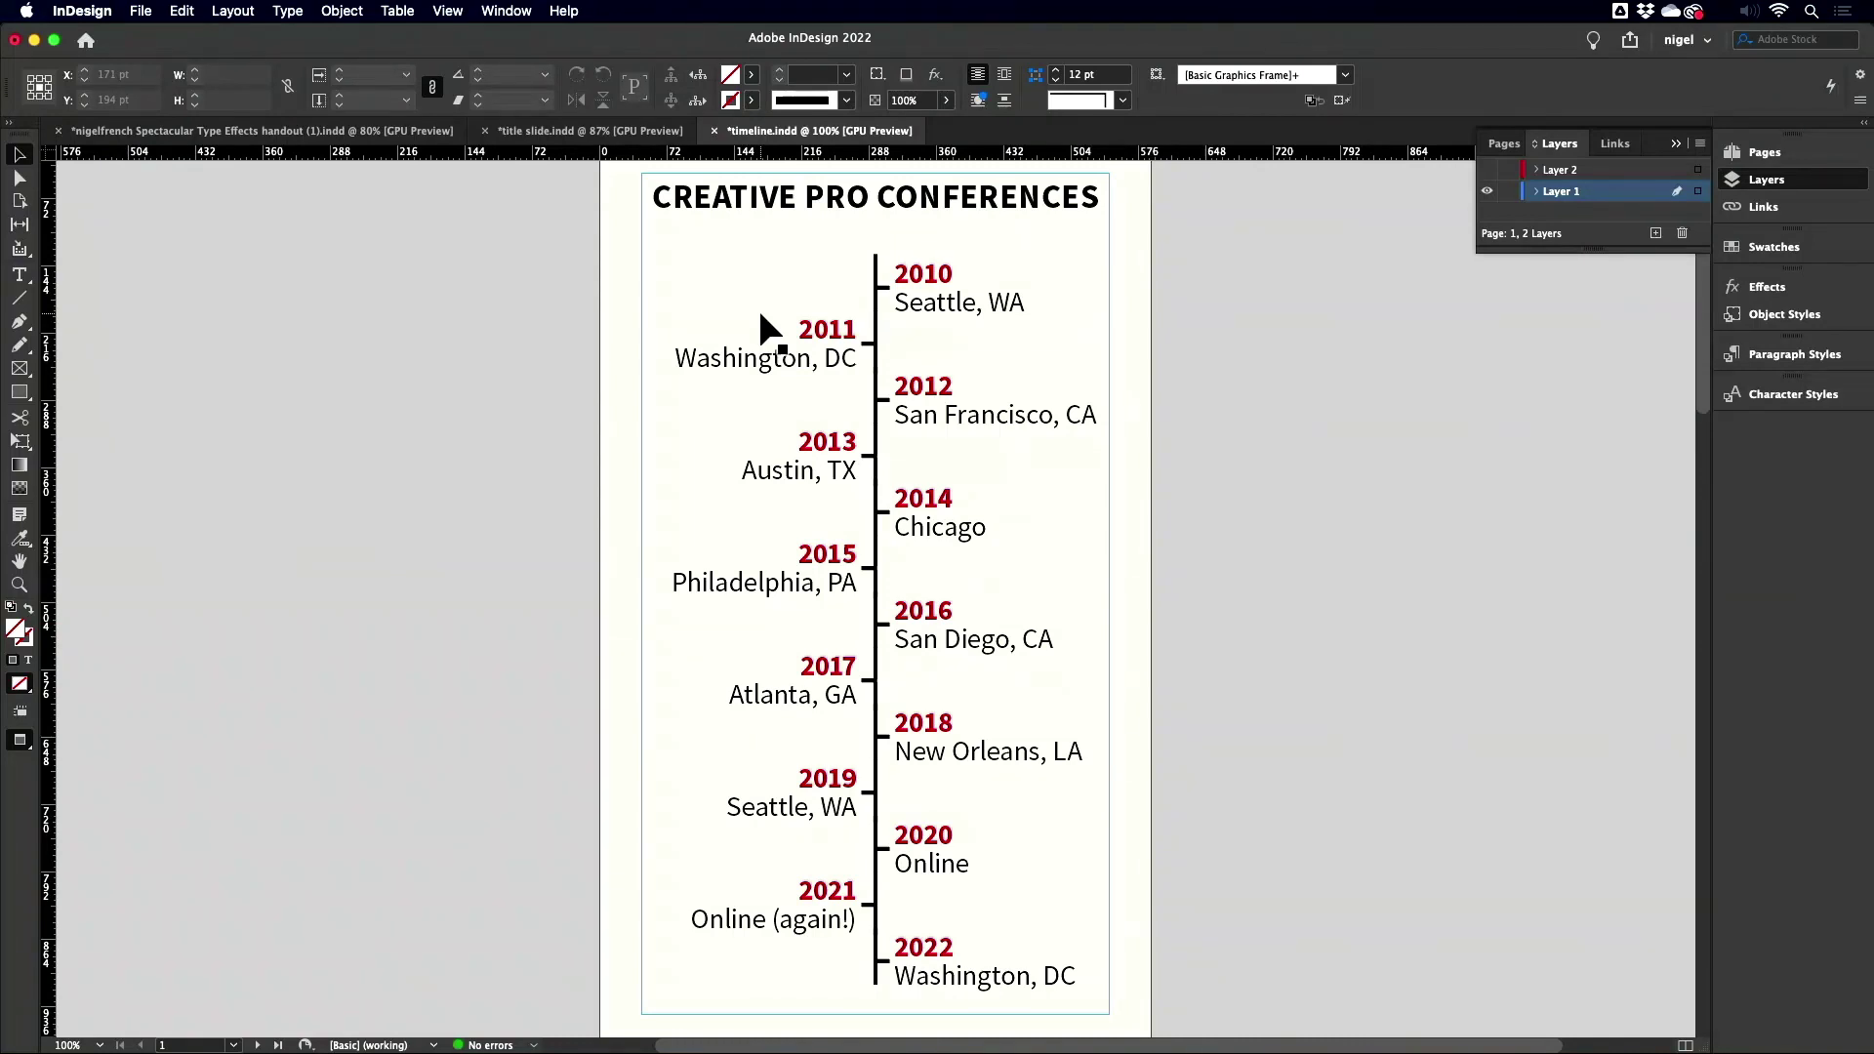
# - Advance to page 3, which holds the unformatted Creative Pro Conferences years and cities
pyautogui.hotkey('shift', 'pagedown')
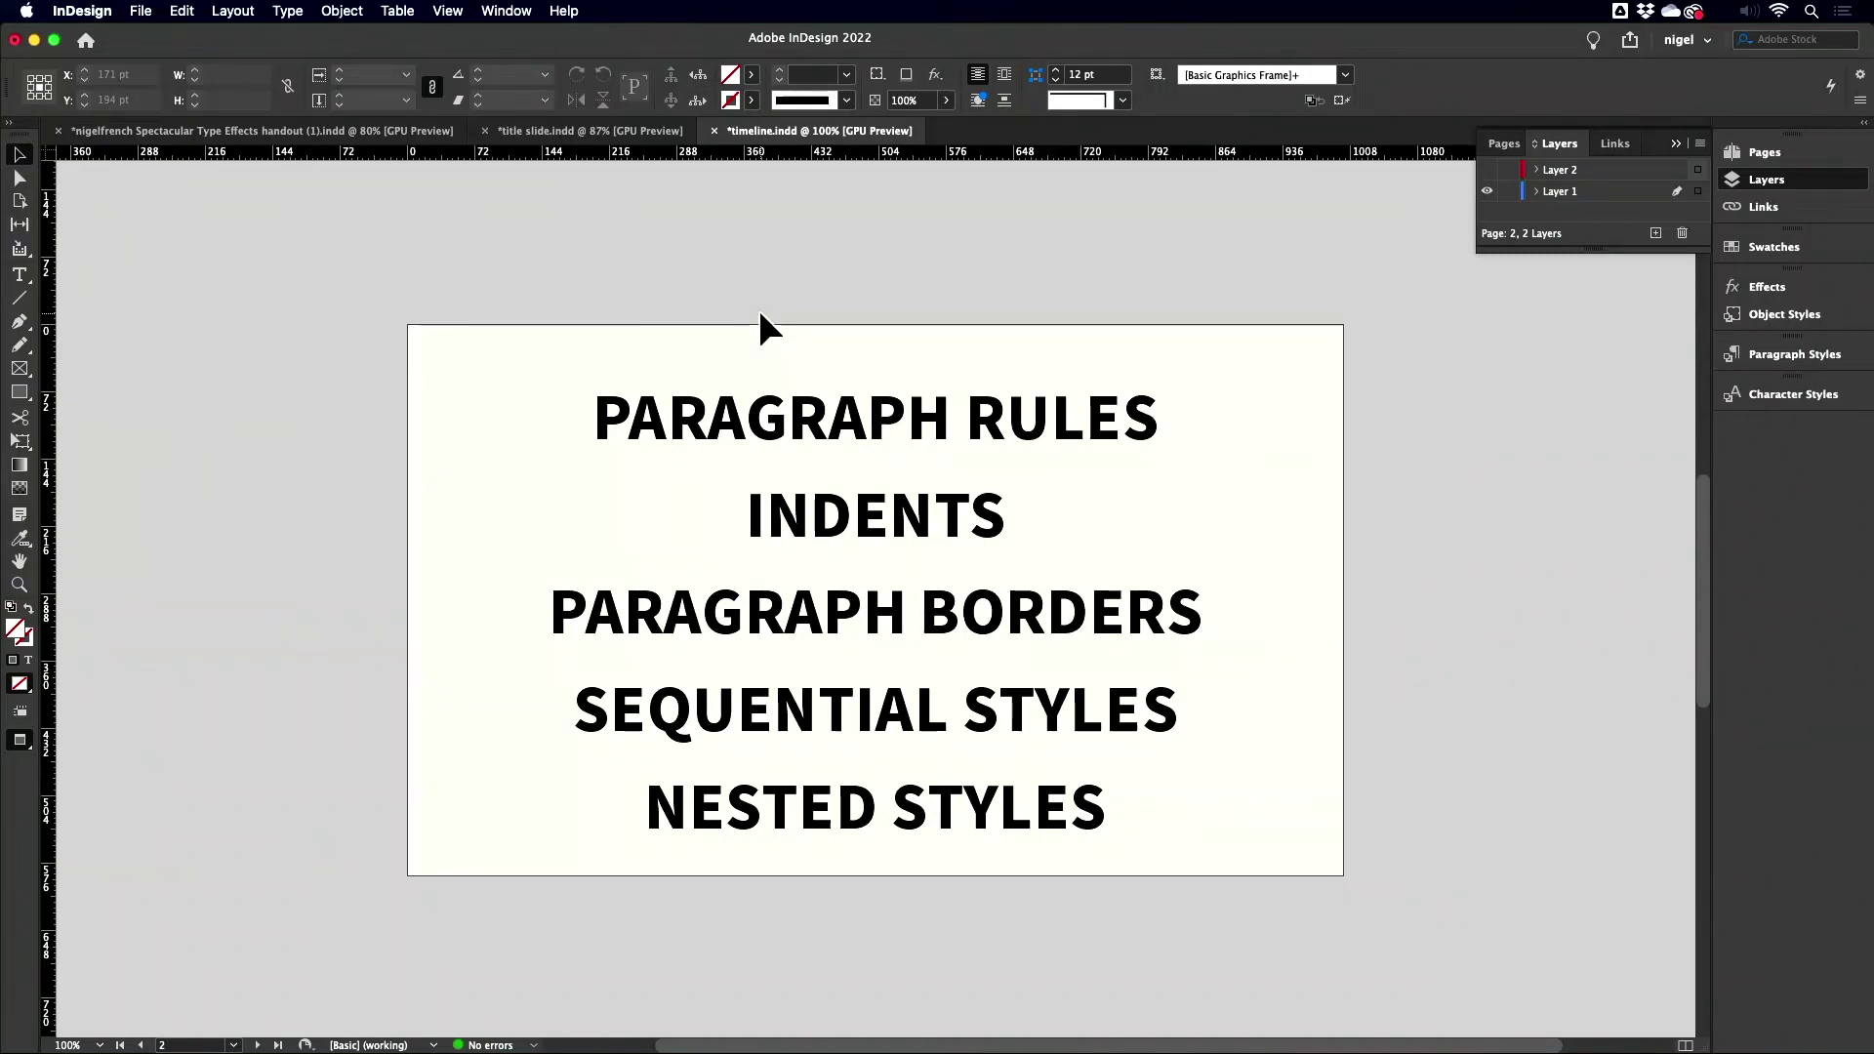
pyautogui.hotkey('shift', 'pagedown')
# - Apply the 'timeline' object style to the page 3 text frame, then deselect it
pyautogui.click(706, 256)
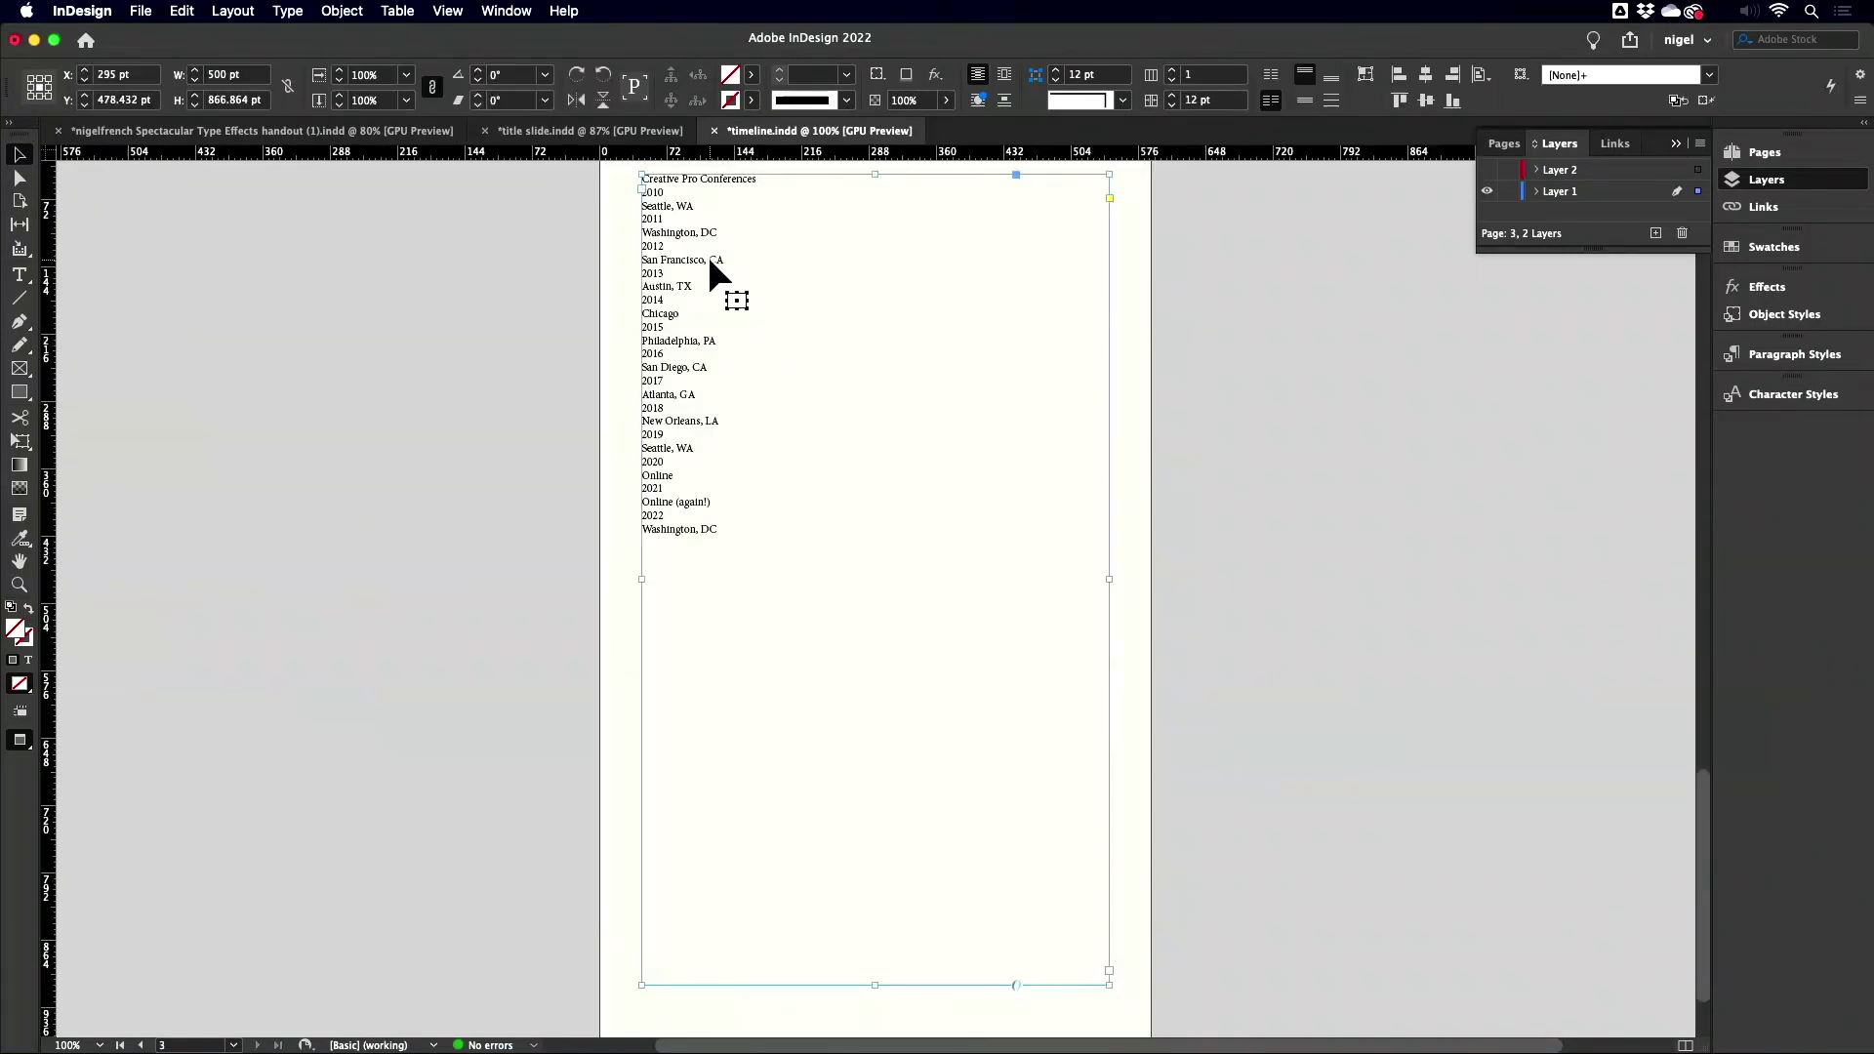
pyautogui.click(1828, 312)
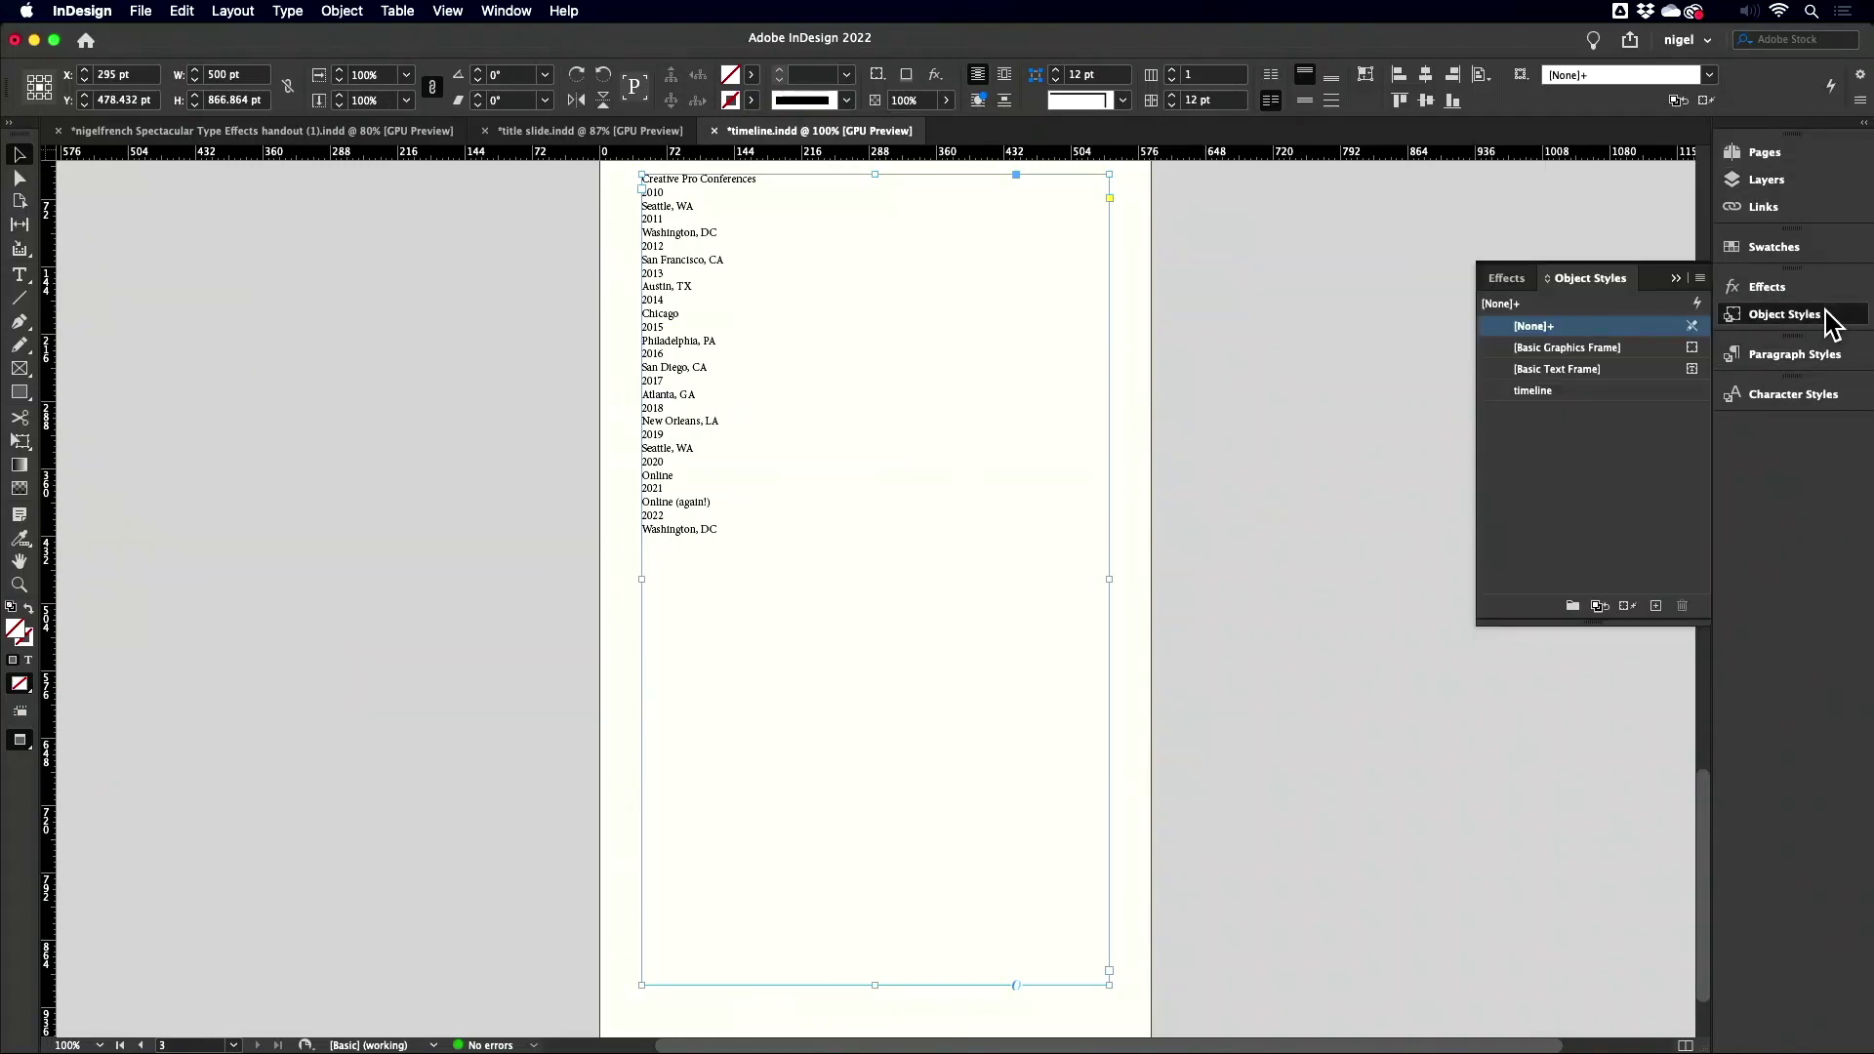
pyautogui.click(1550, 392)
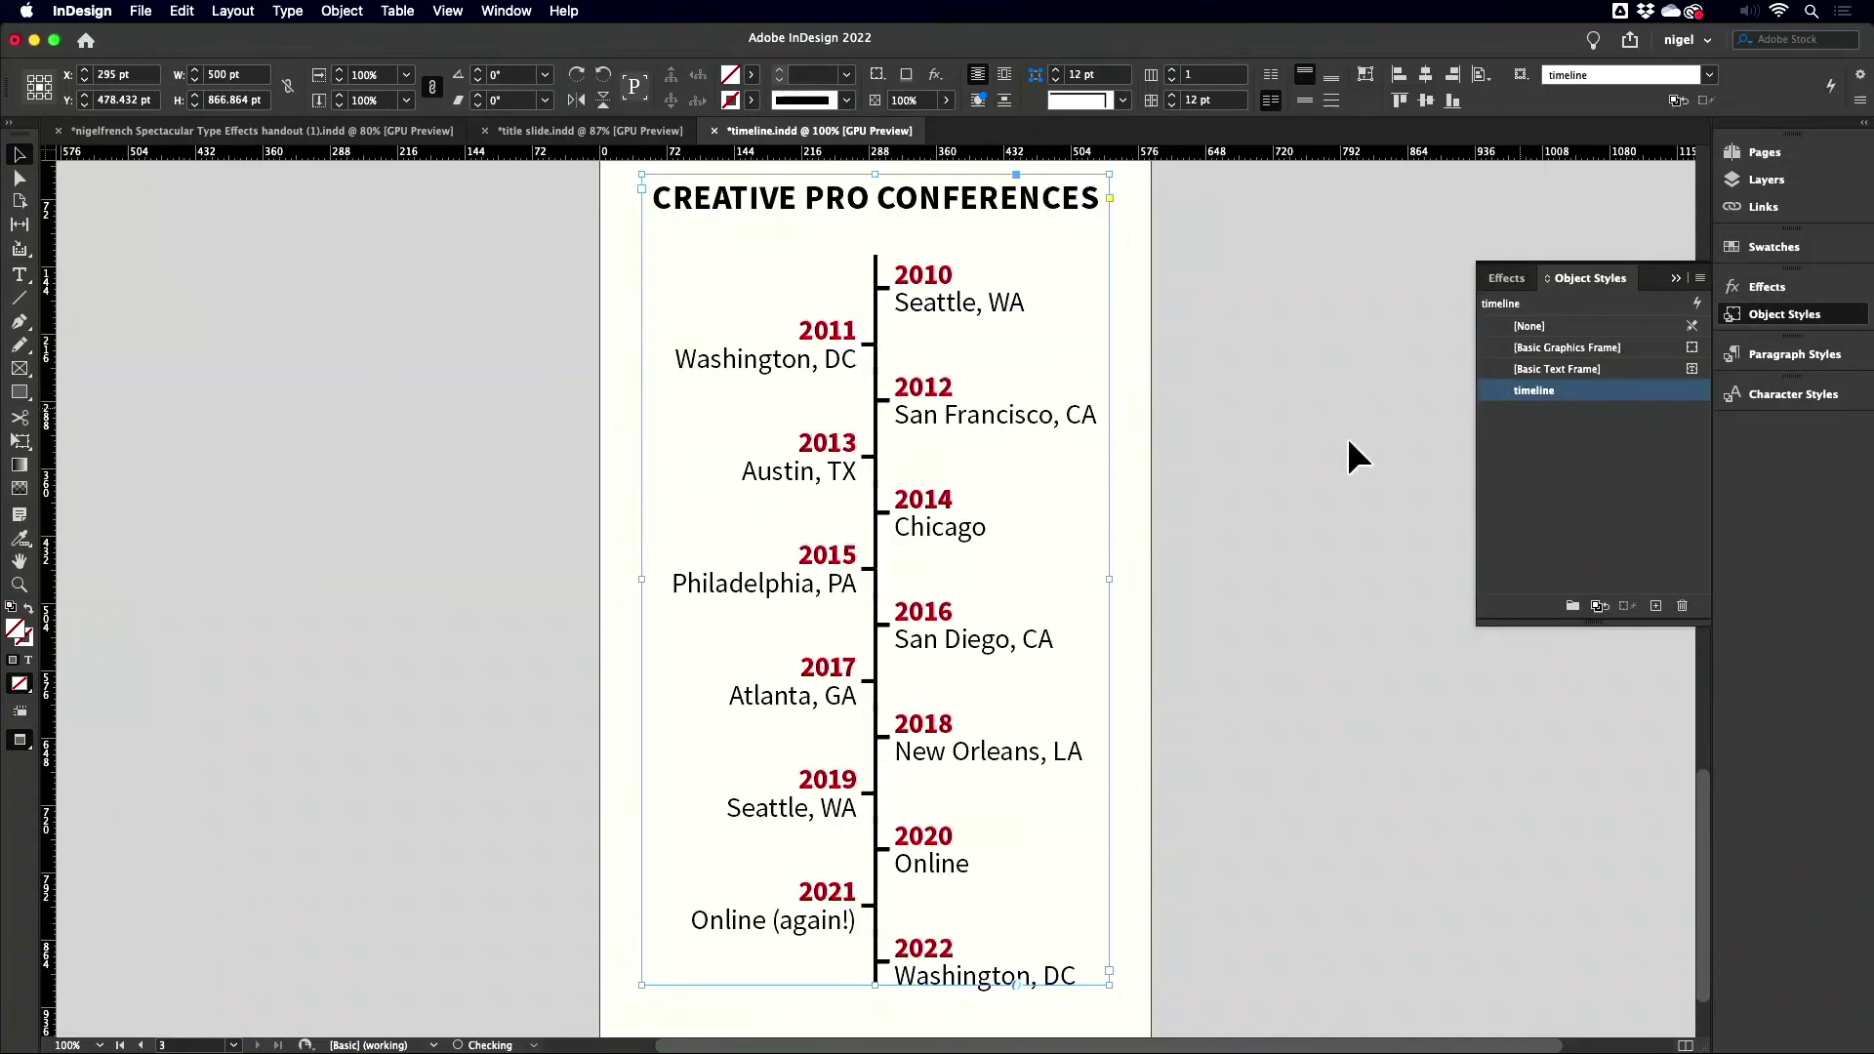
pyautogui.click(1277, 445)
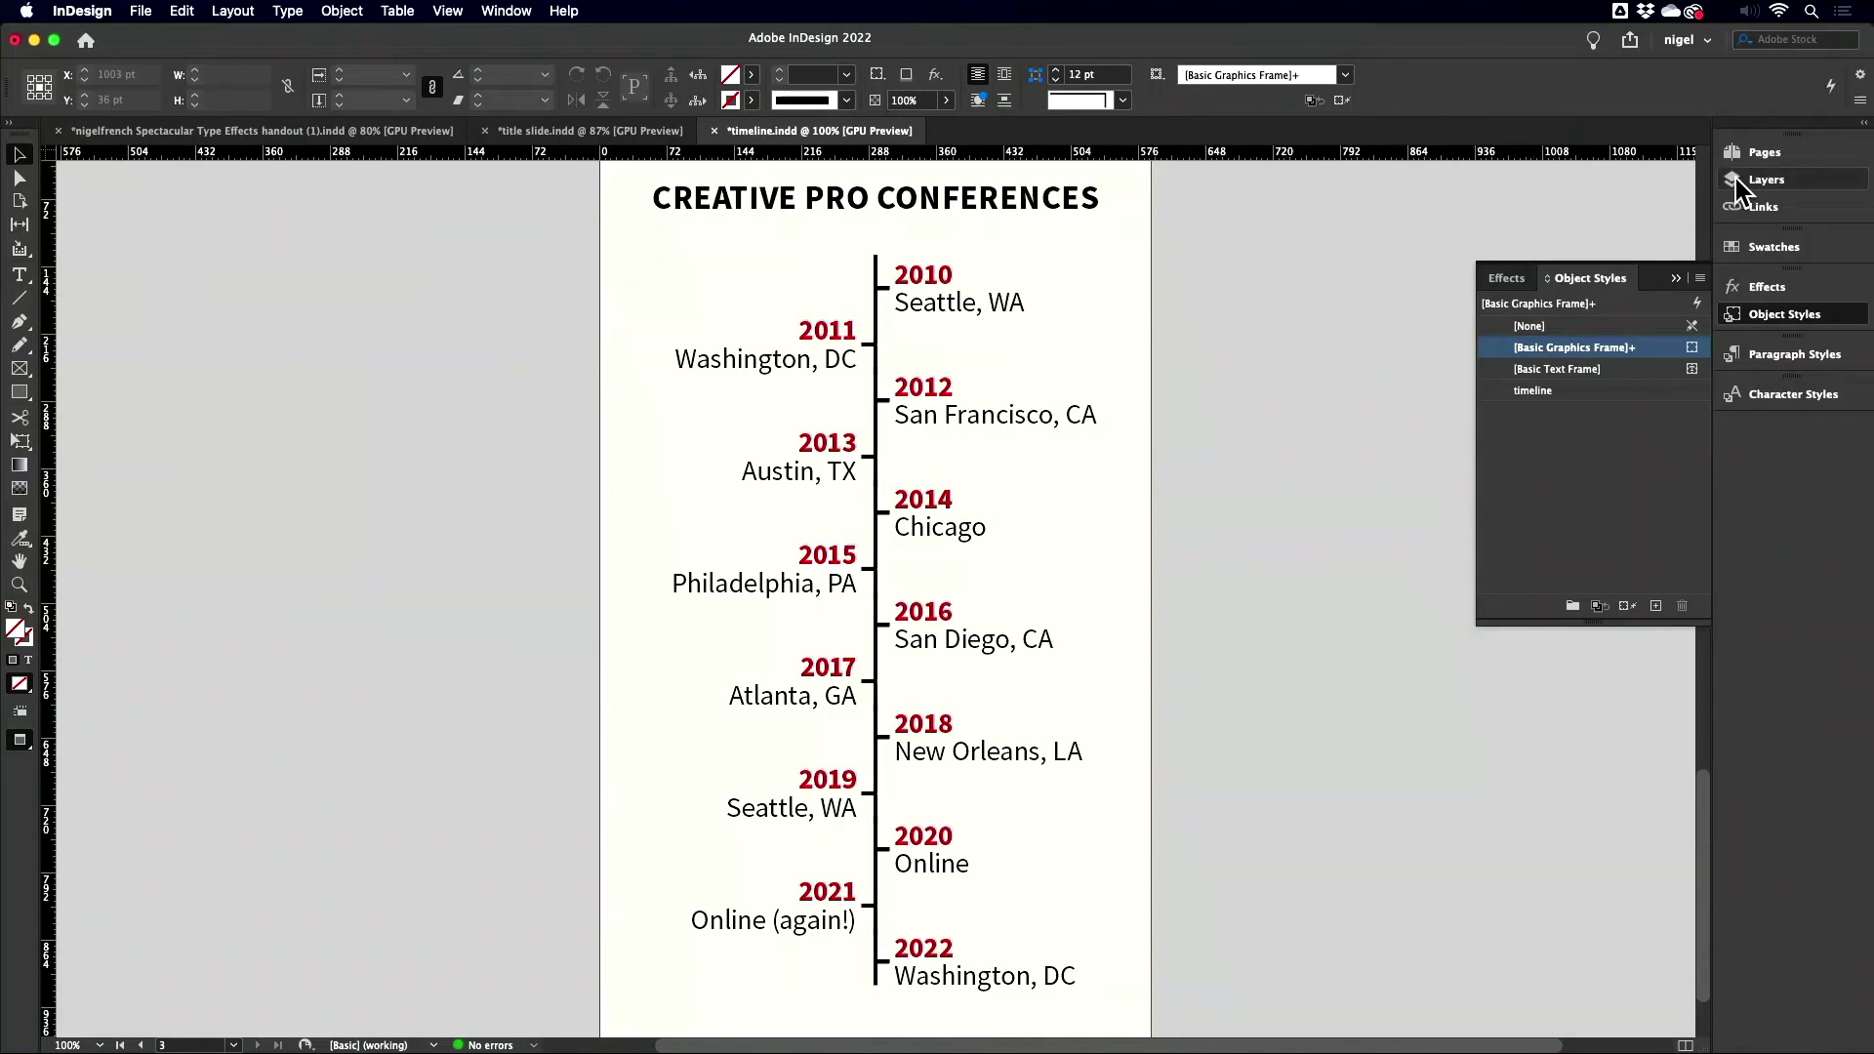
pyautogui.click(1760, 176)
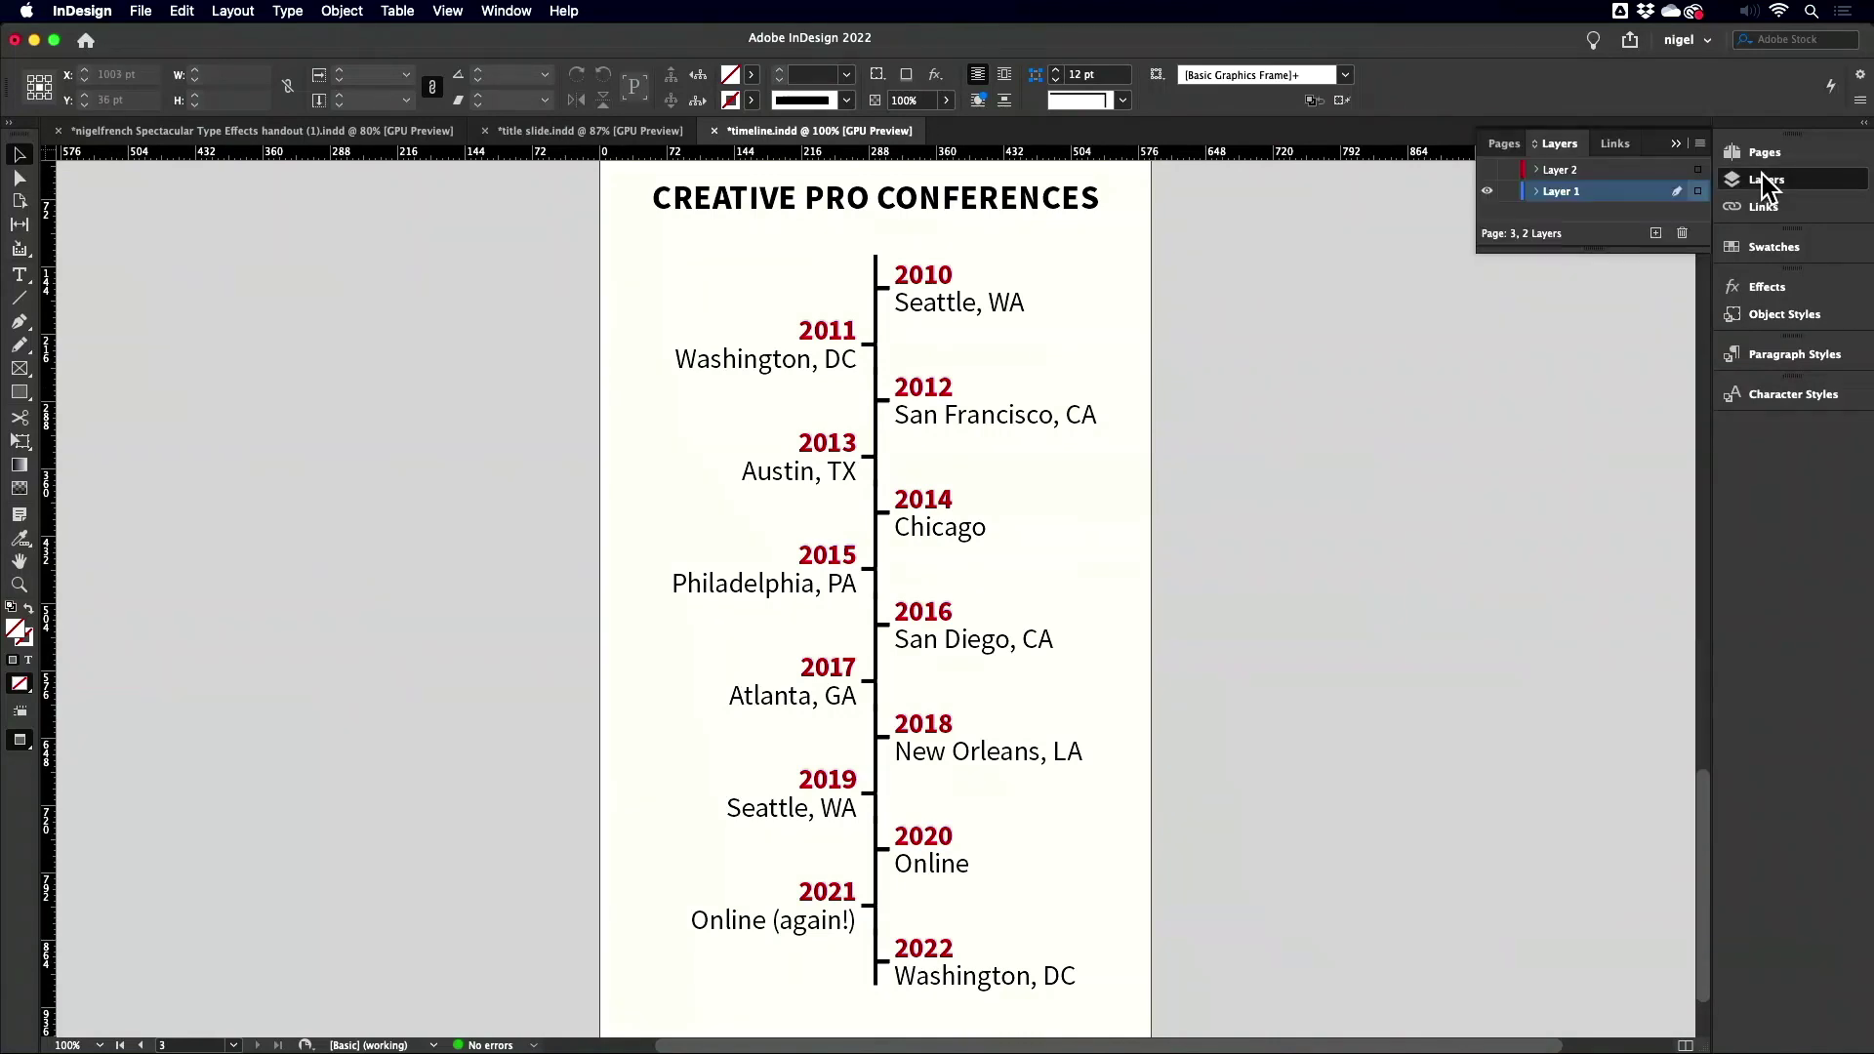
pyautogui.click(1486, 170)
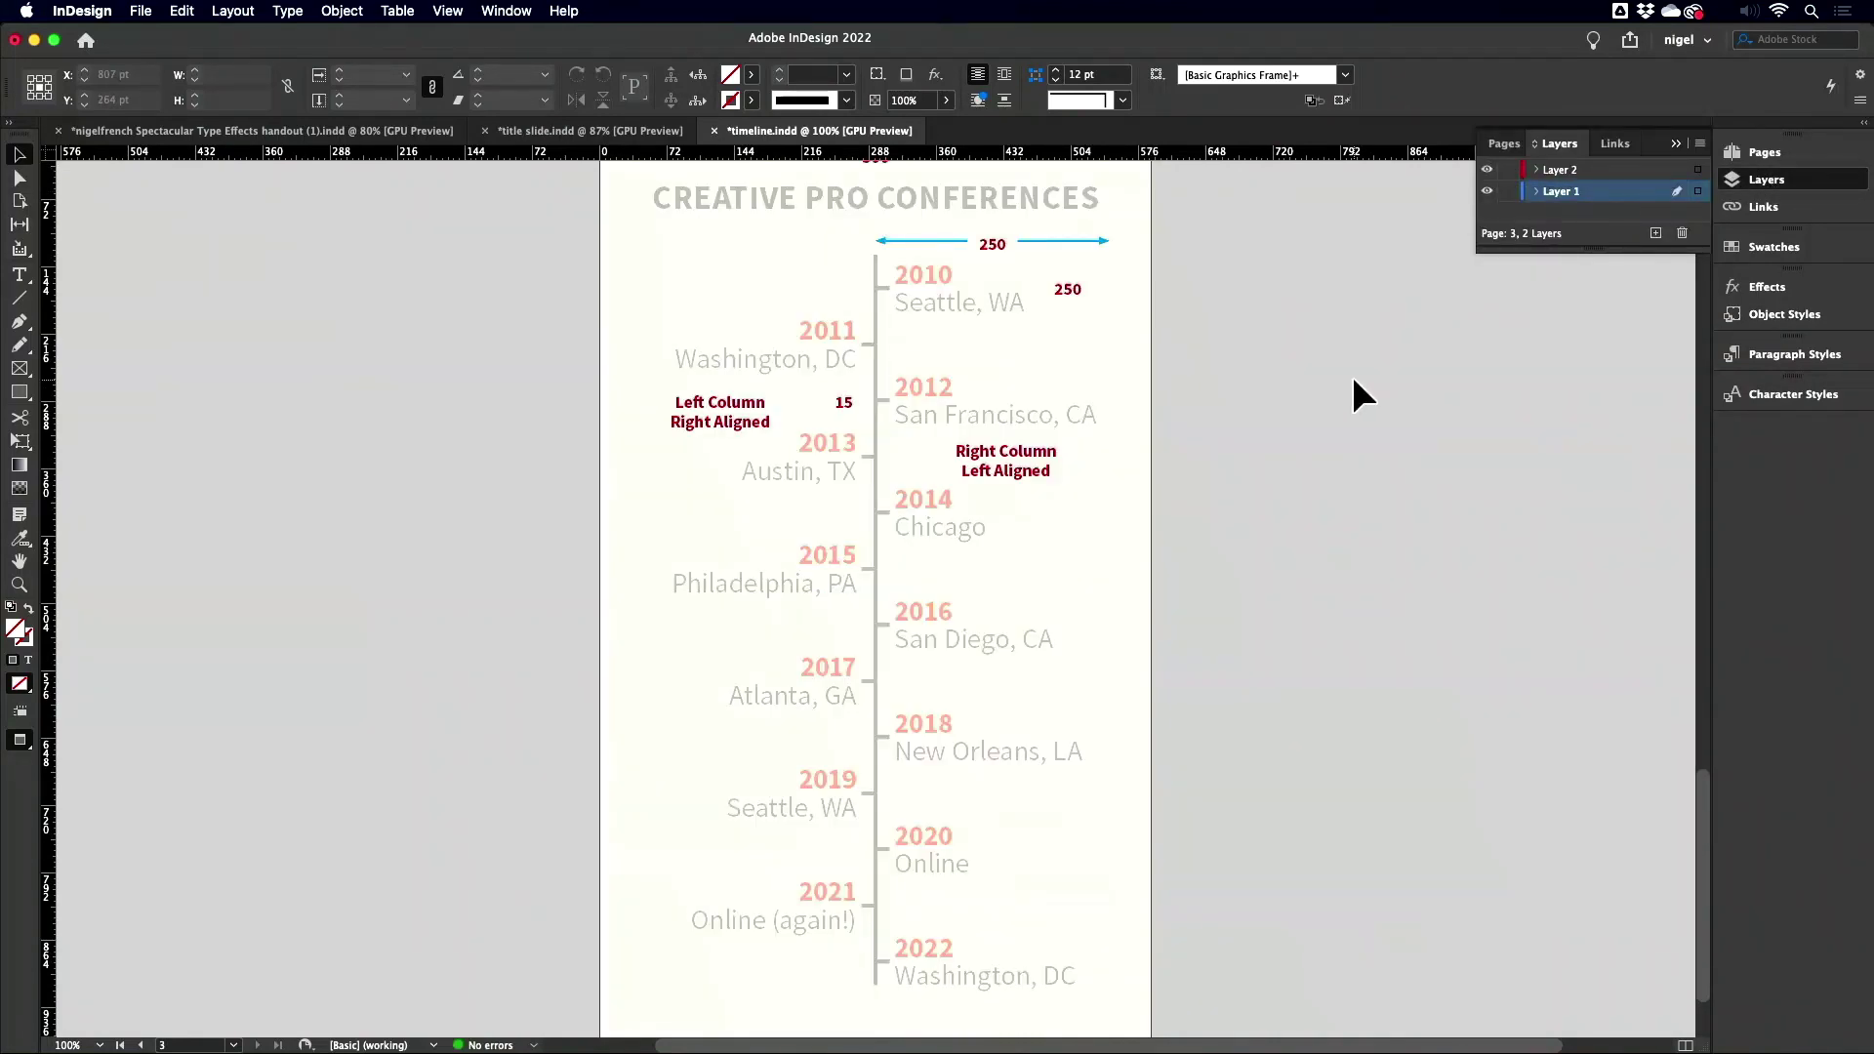
pyautogui.press('super+minus')
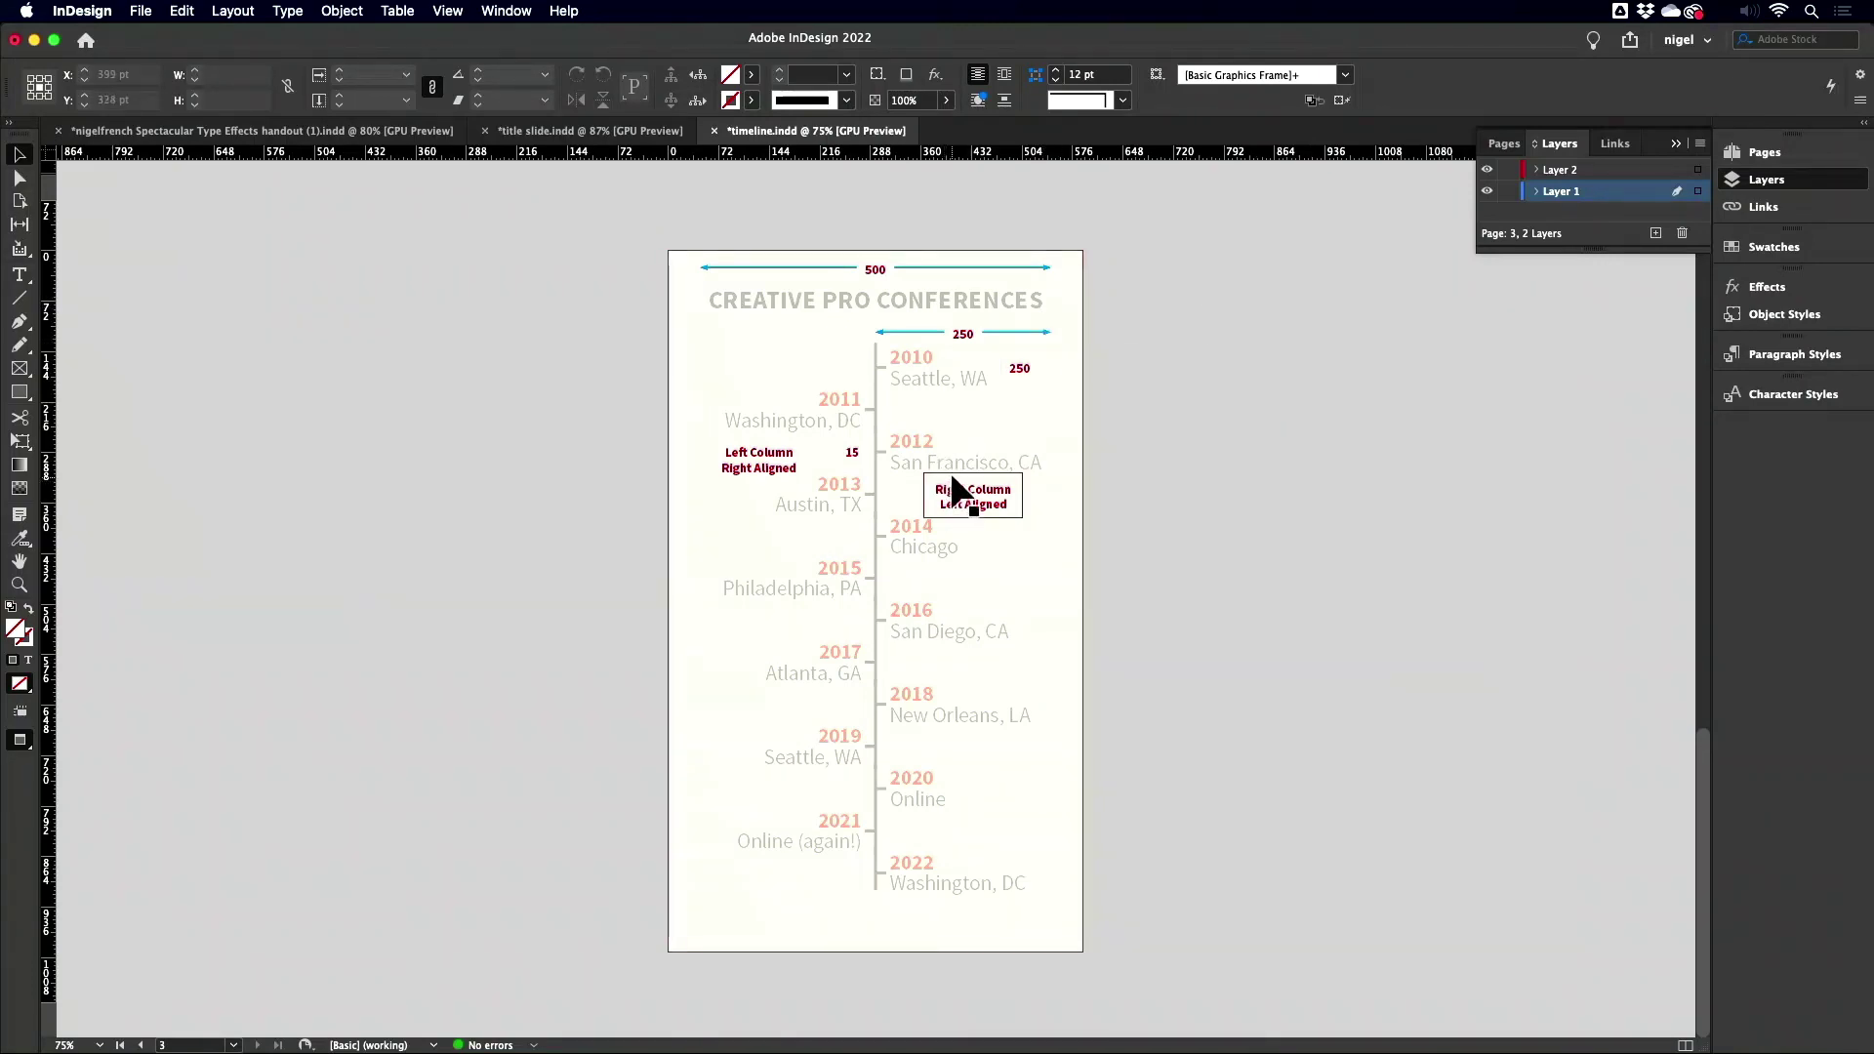
pyautogui.hotkey('shift', 'pageup')
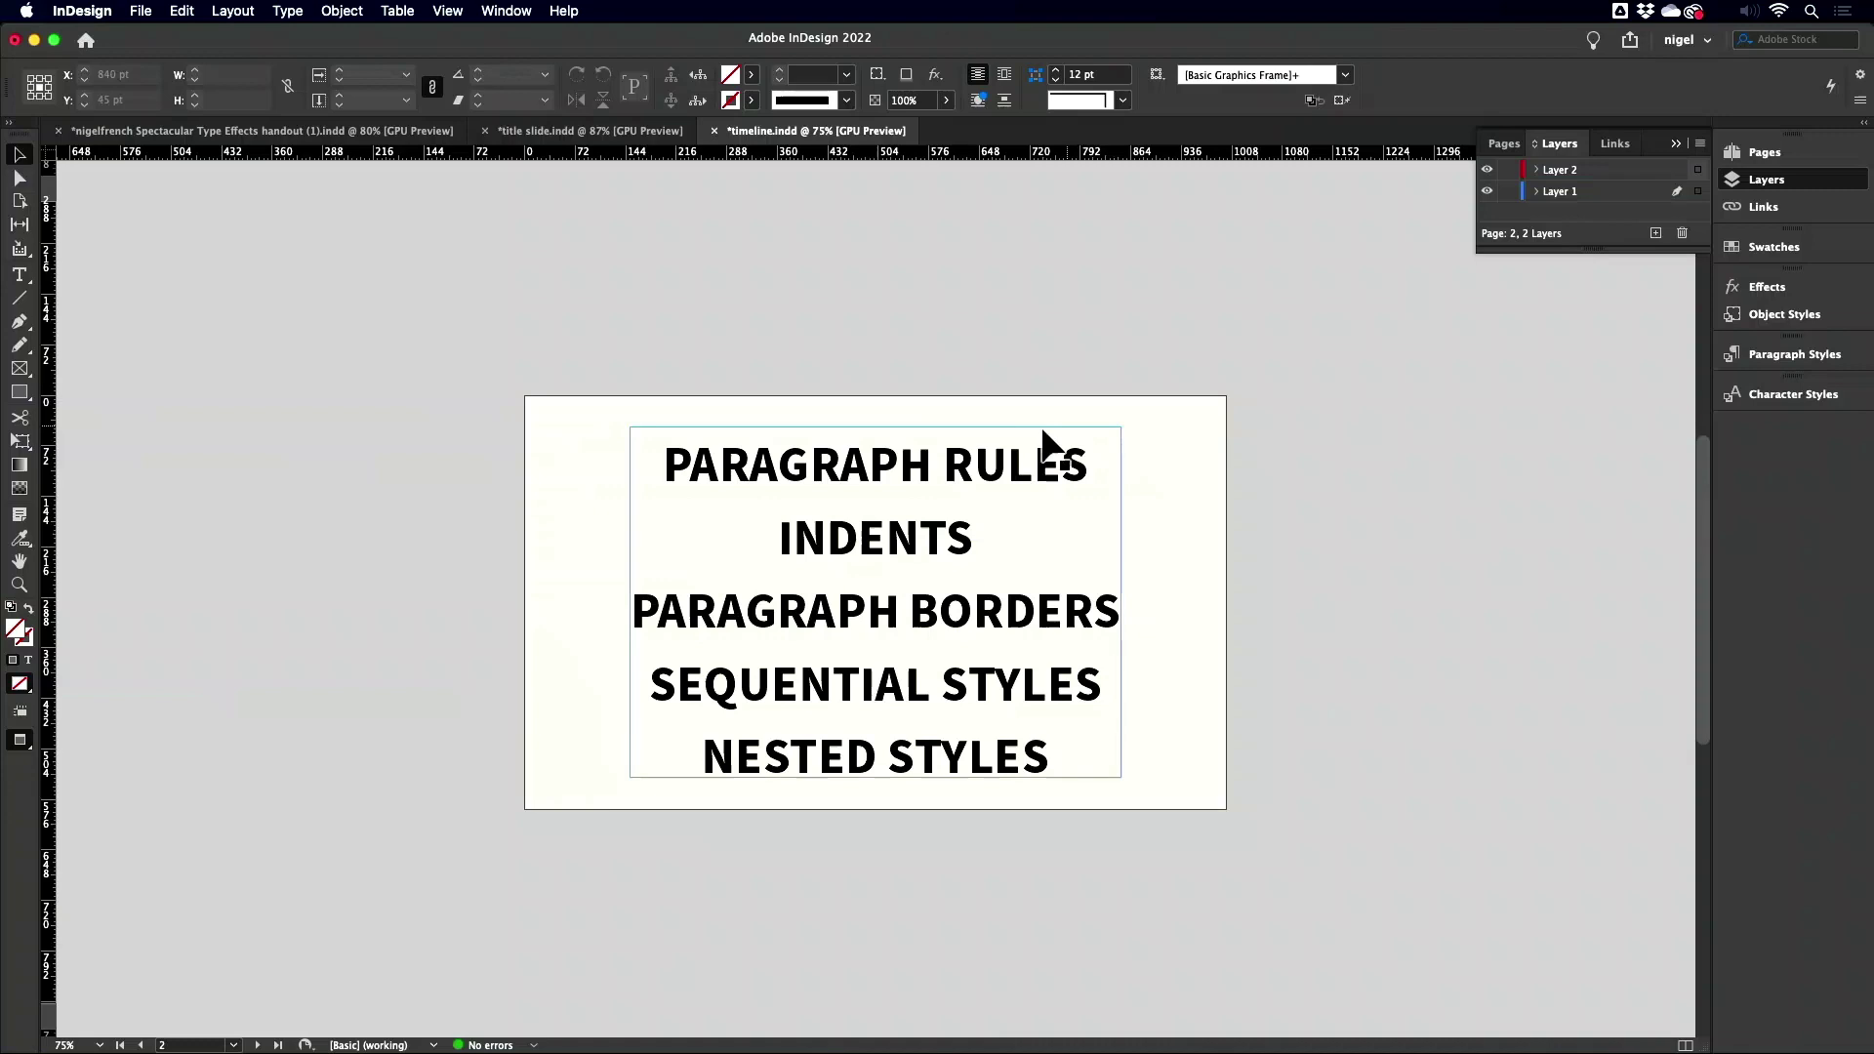
pyautogui.hotkey('shift', 'pageup')
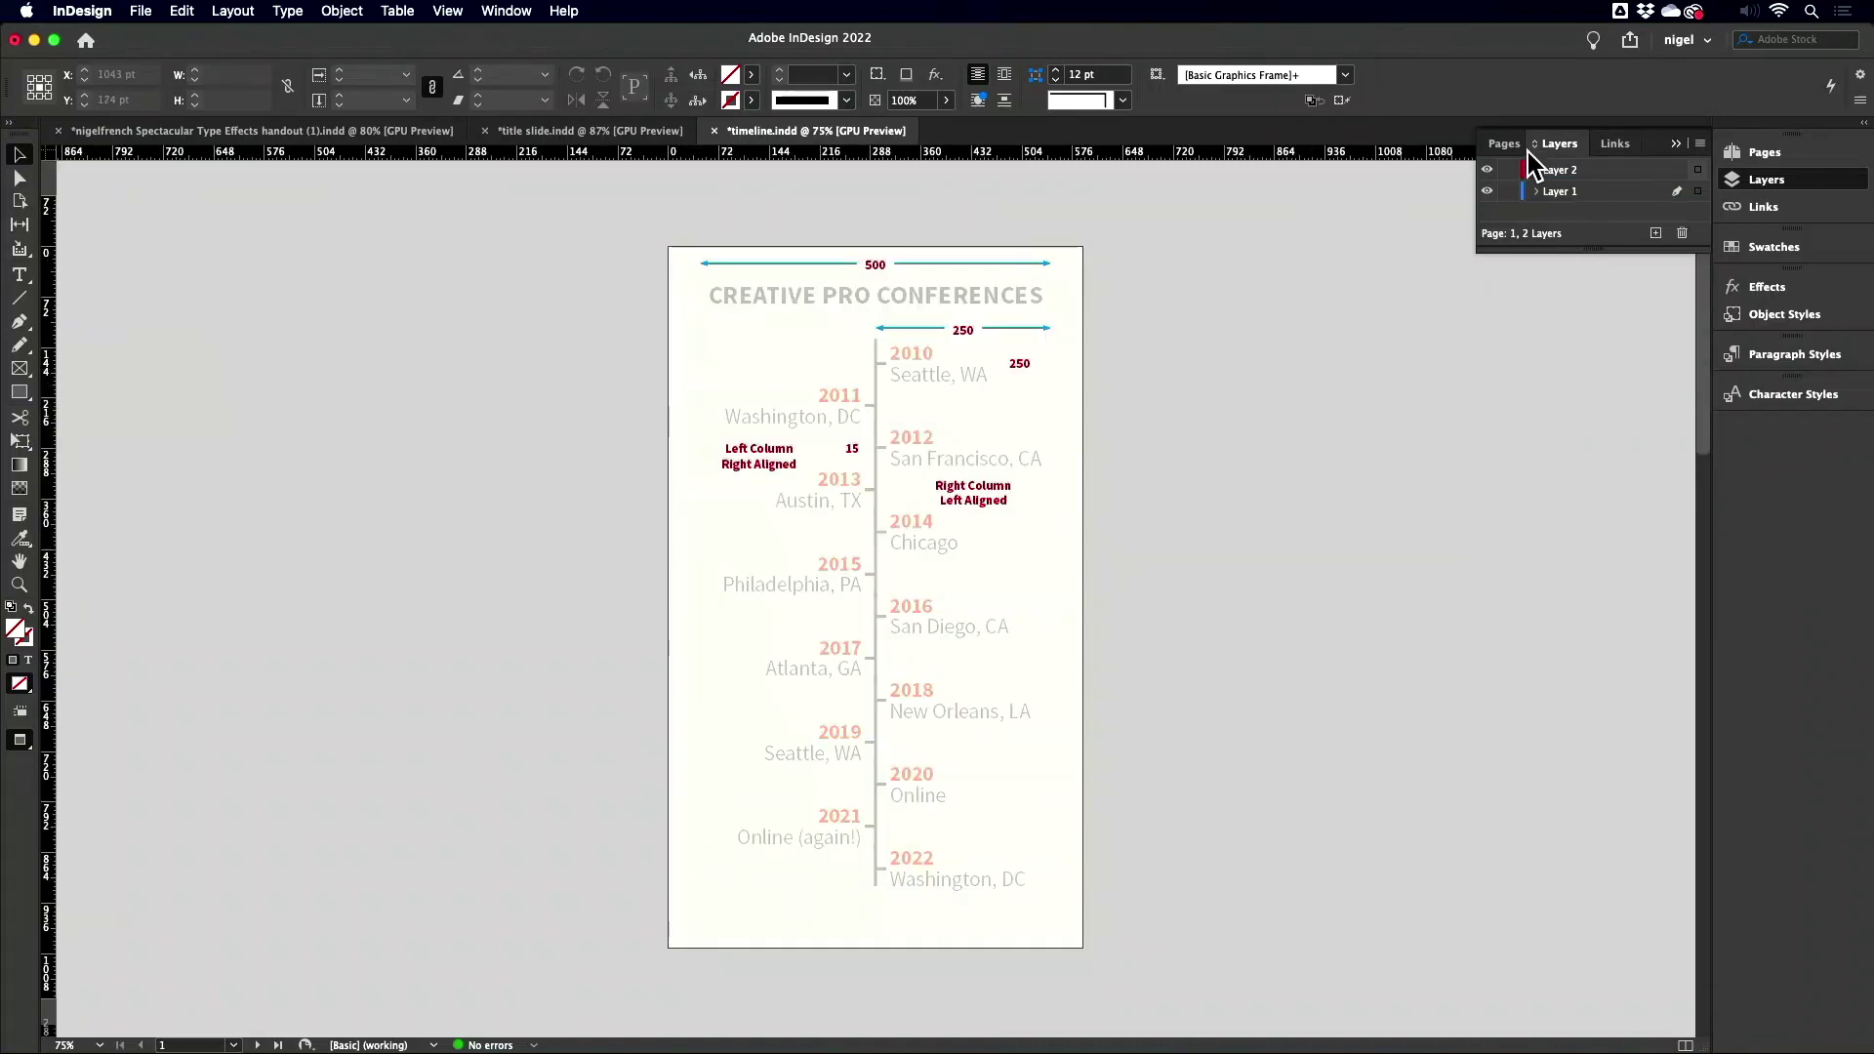
pyautogui.click(1486, 170)
pyautogui.click(989, 466)
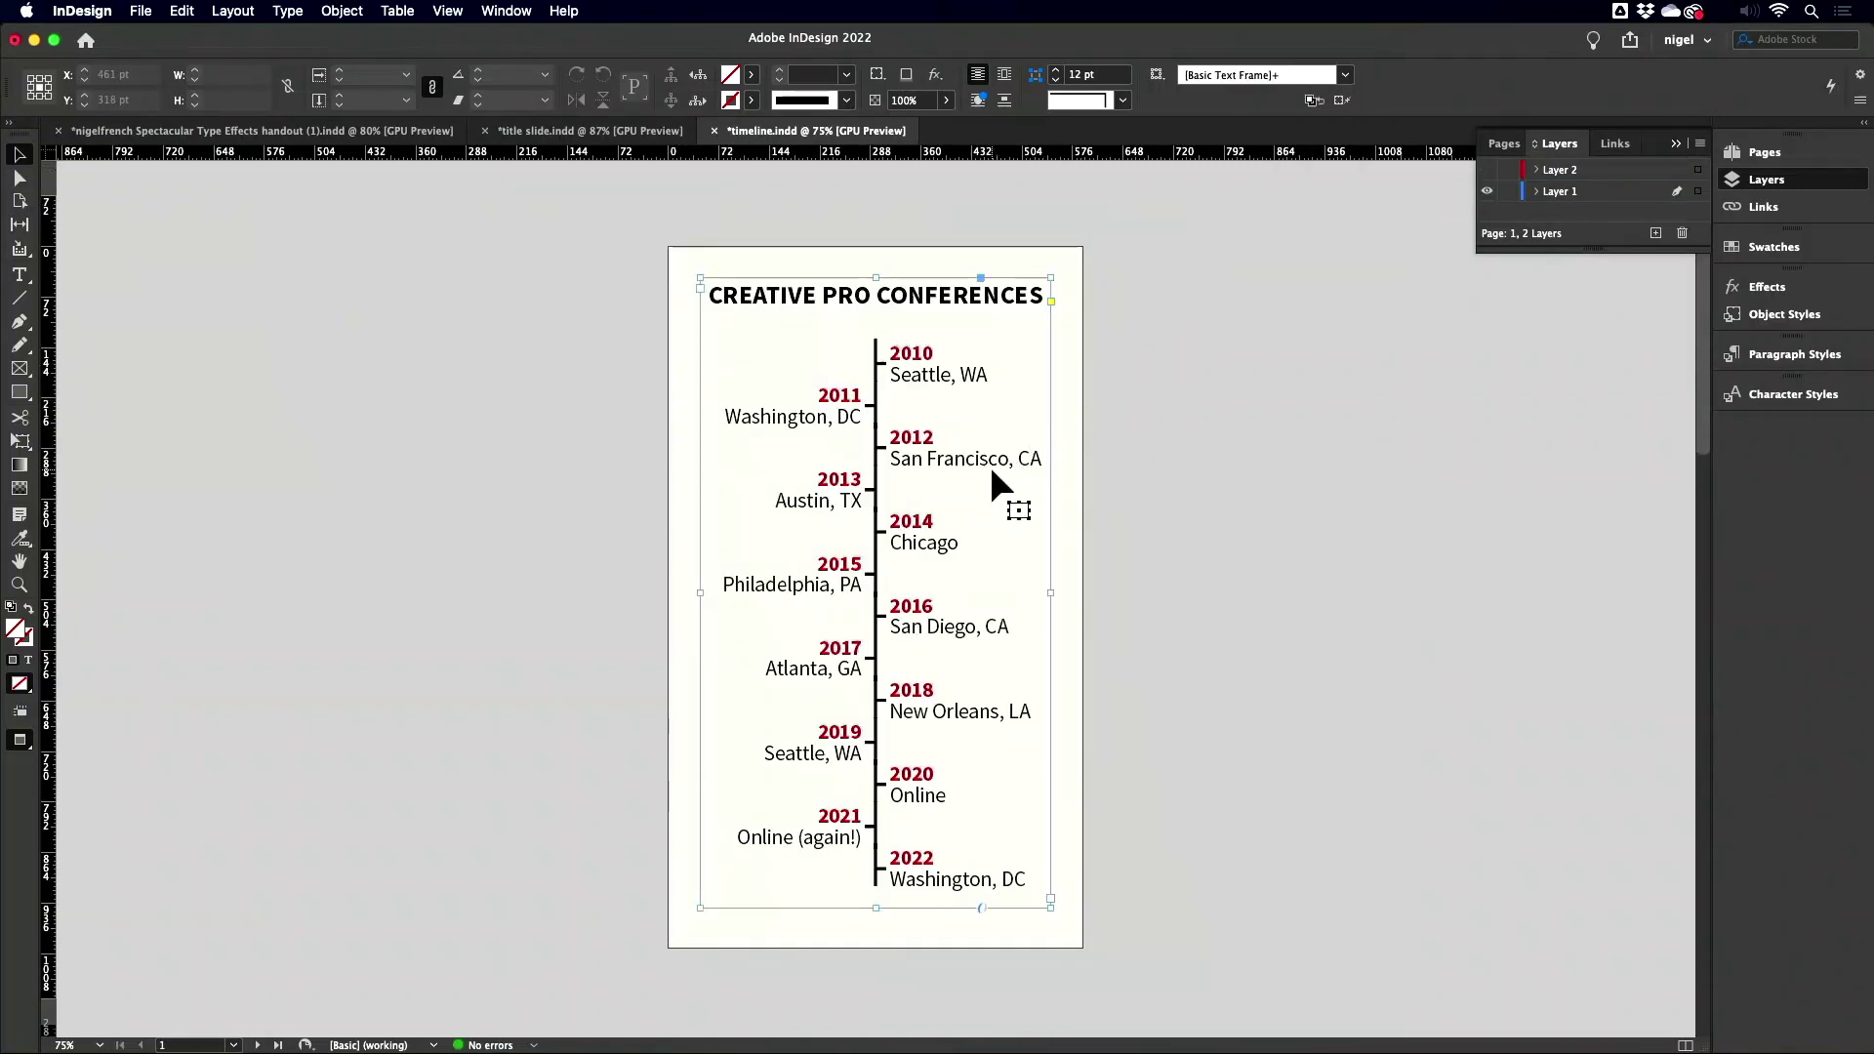
pyautogui.press('Return')
# - Open the 'right col' paragraph style options from the San Francisco, CA line
pyautogui.click(1086, 442)
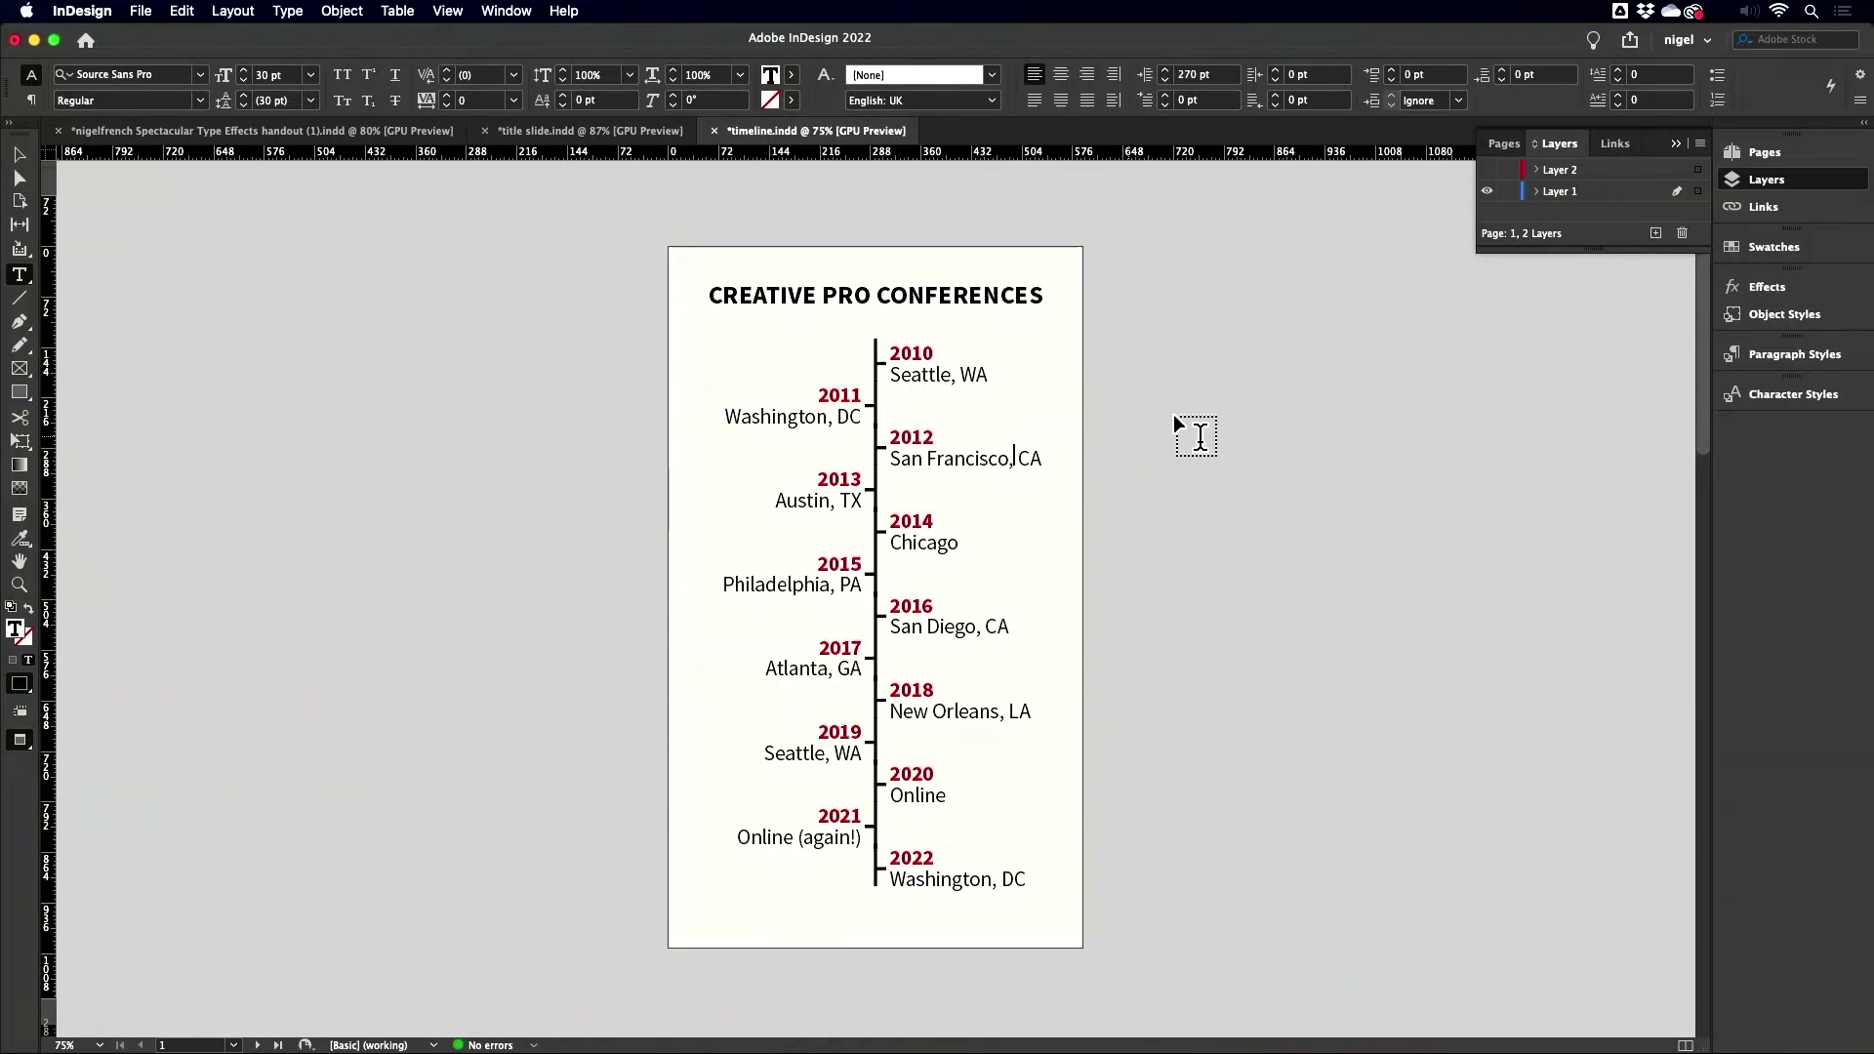
pyautogui.click(1766, 355)
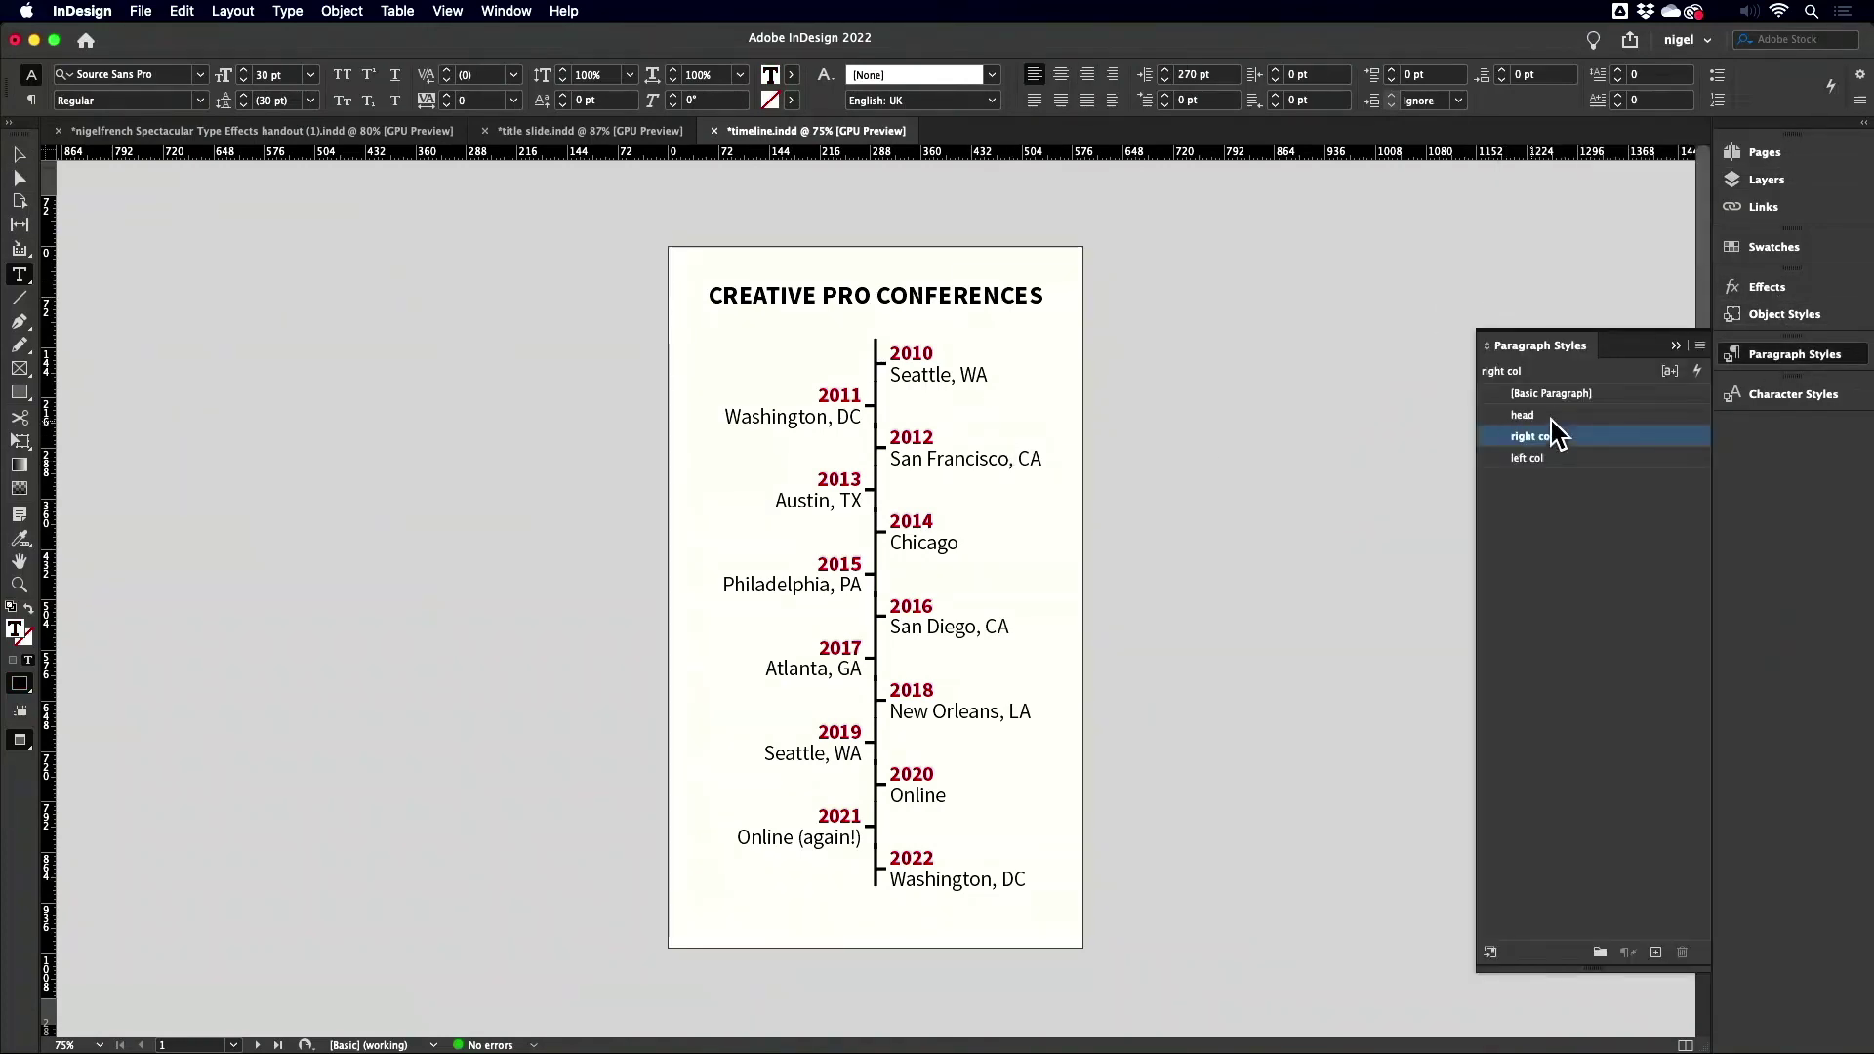
pyautogui.rightClick(1586, 449)
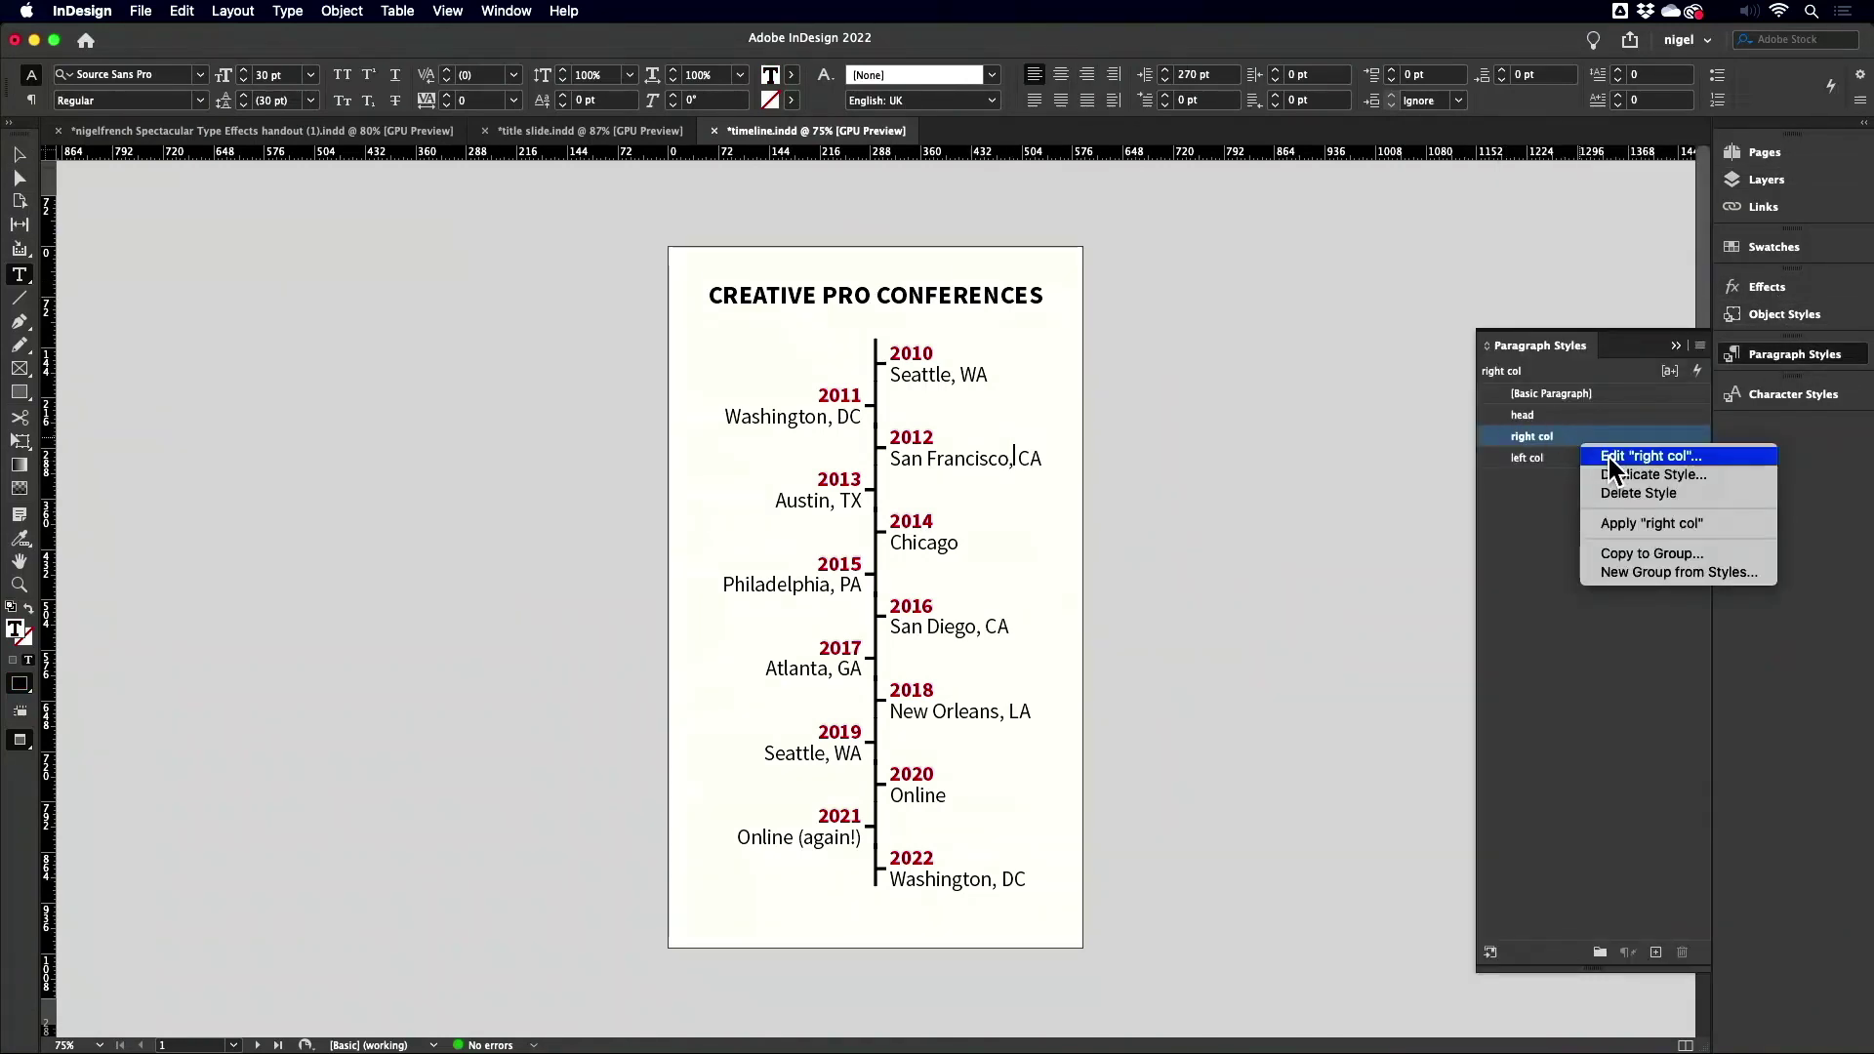
pyautogui.click(1612, 459)
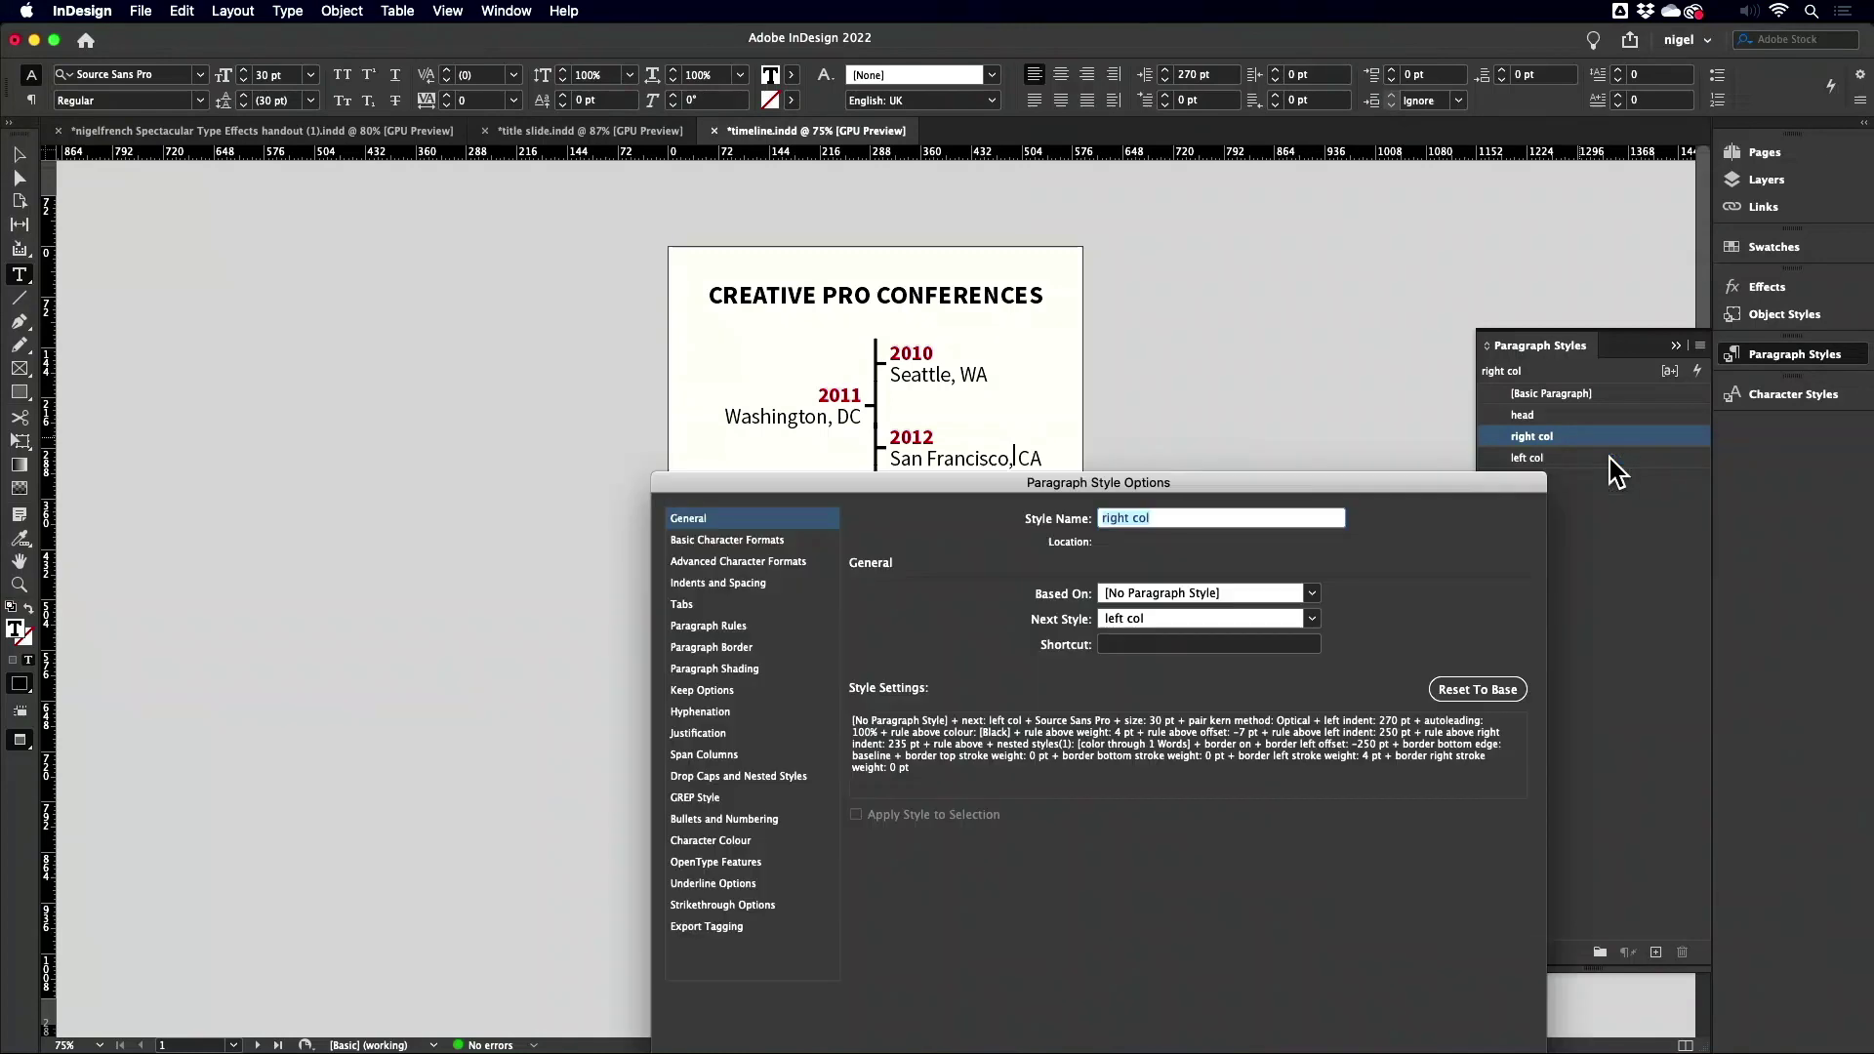
# - Review right col's 270 pt indent and its 4 pt left border offset −250 pt
pyautogui.click(763, 583)
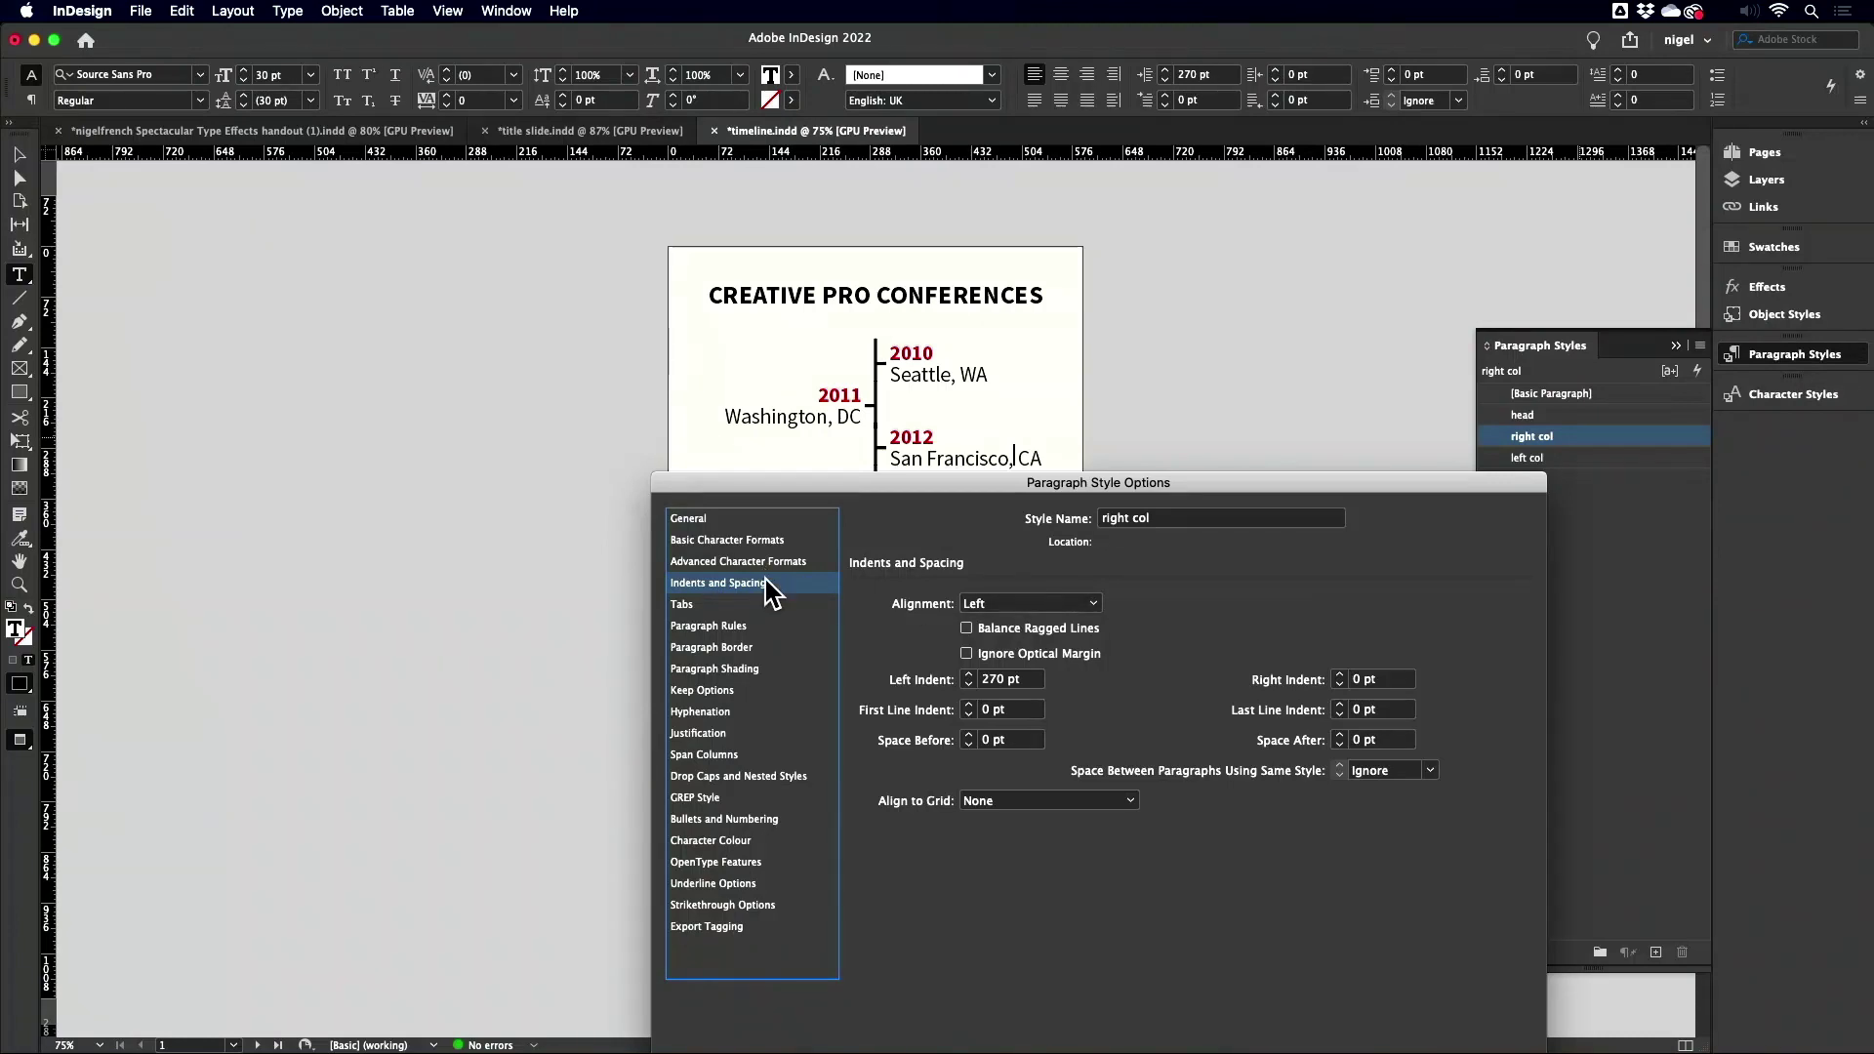
pyautogui.click(770, 647)
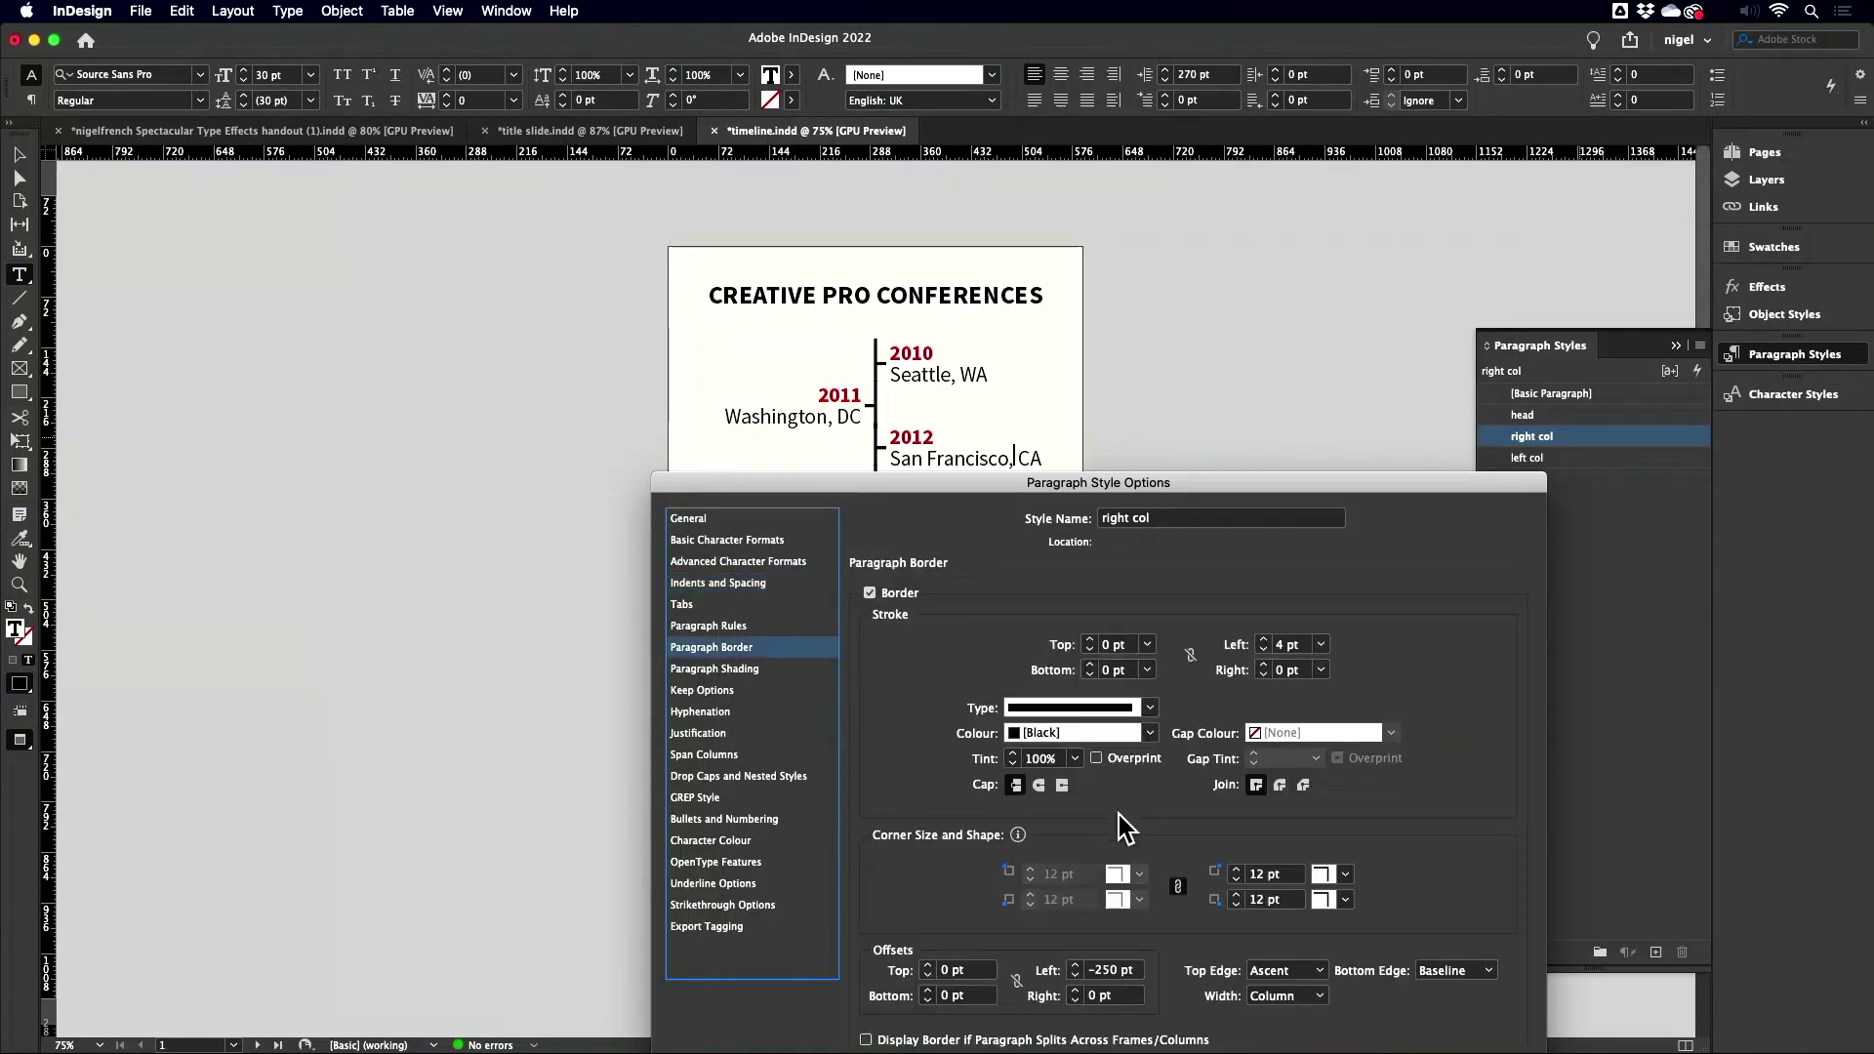
pyautogui.click(1122, 970)
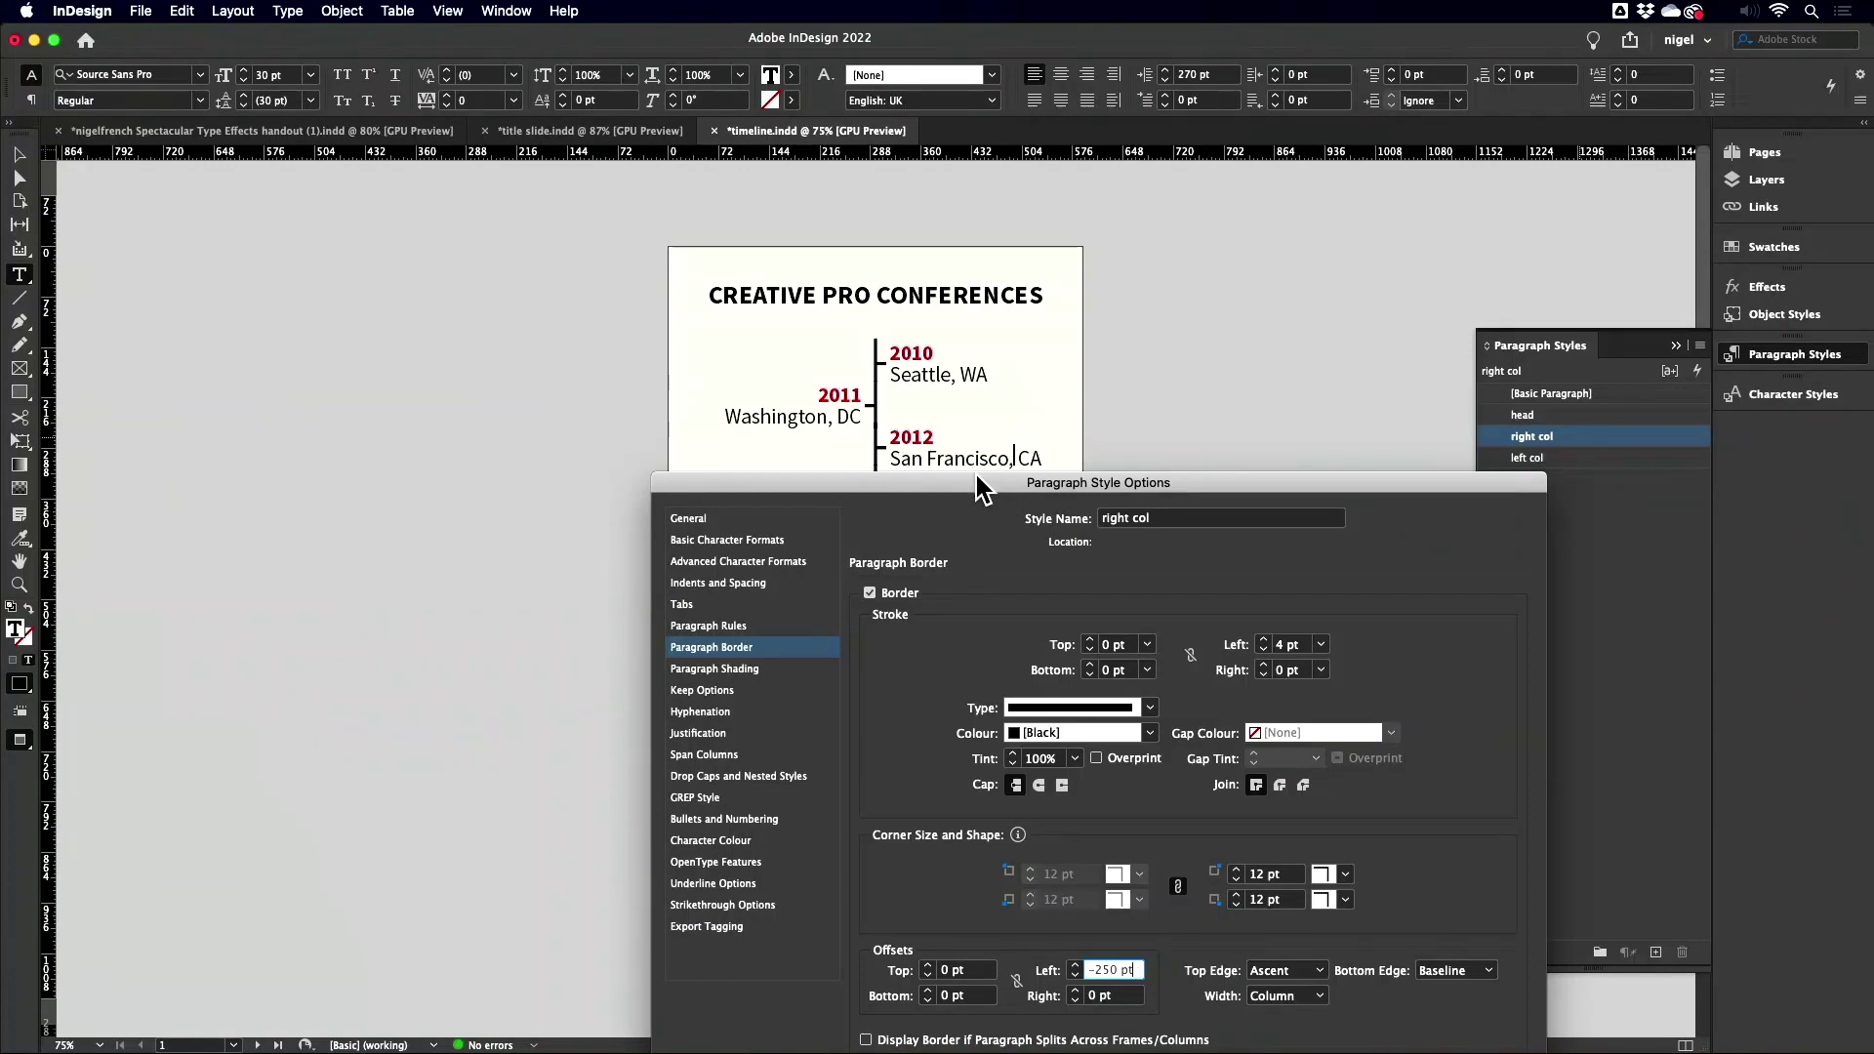
pyautogui.moveTo(975, 483); pyautogui.dragTo(1007, 349)
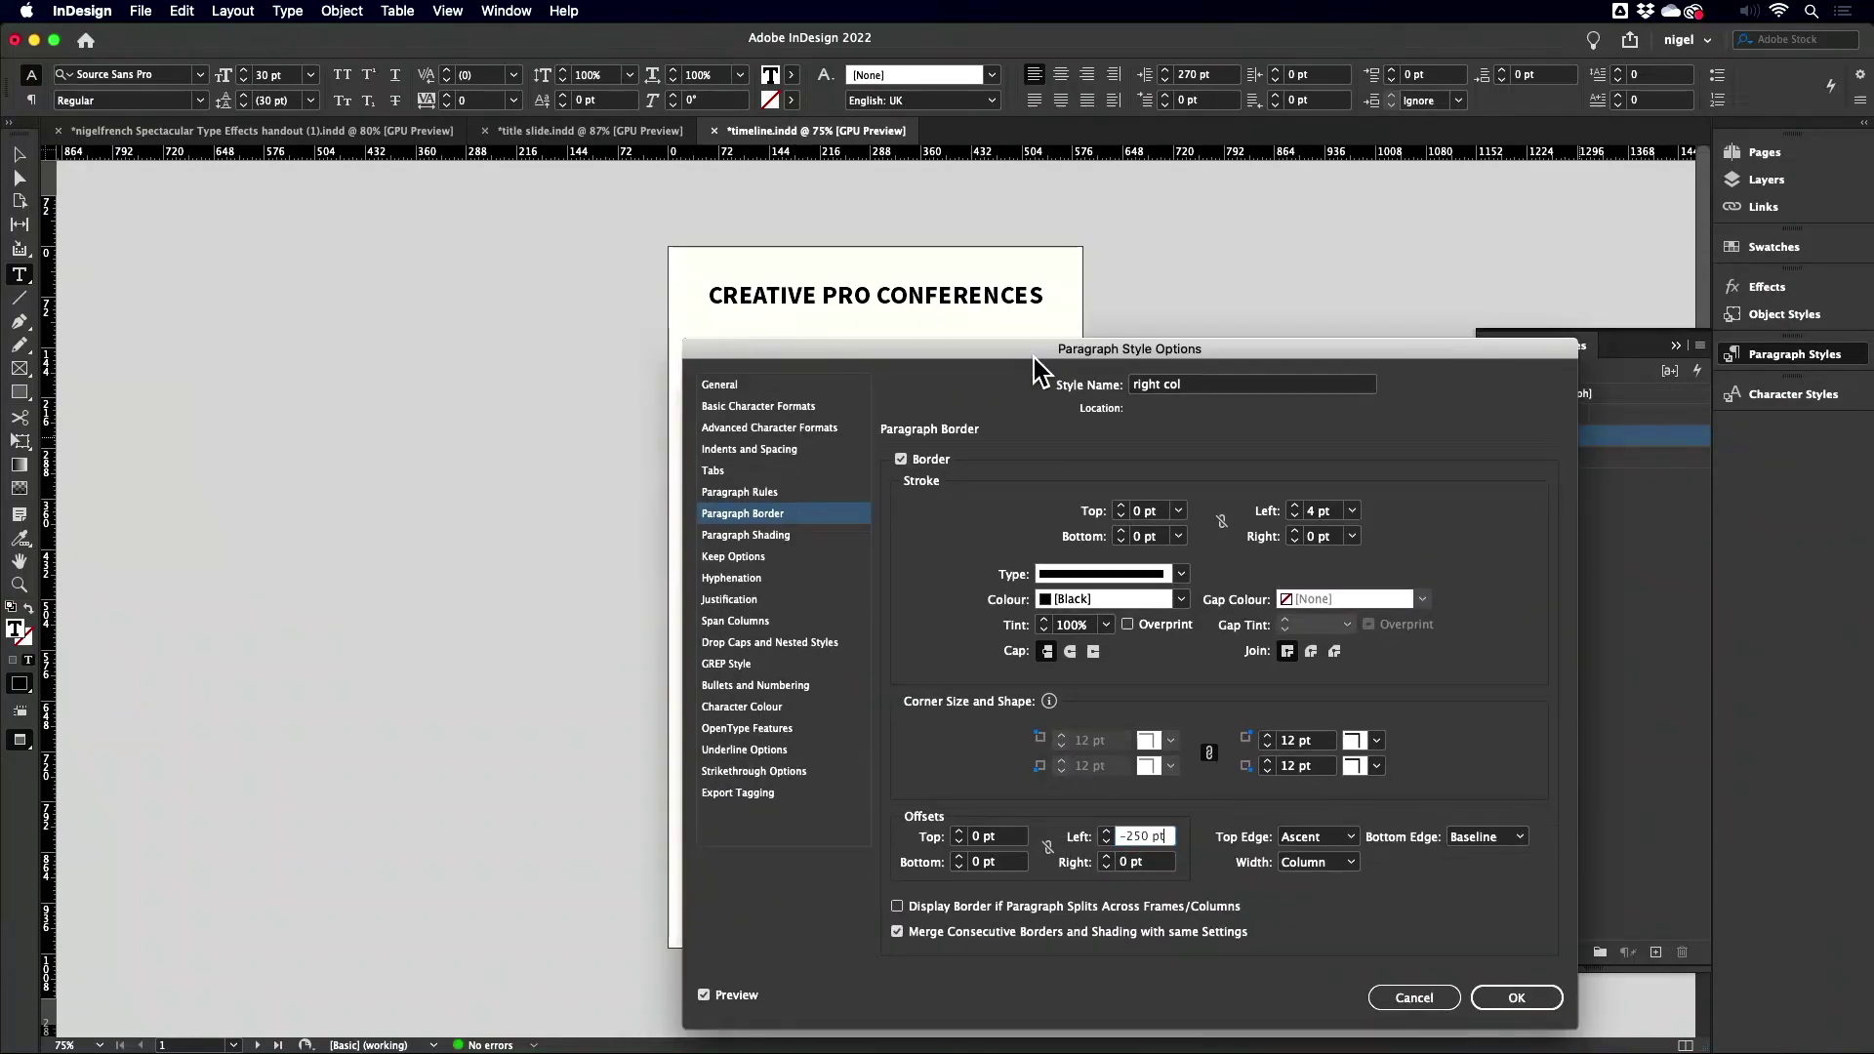
# - Inspect right col's rule above, with 250 pt left and 235 pt right indents, then cancel
pyautogui.click(792, 493)
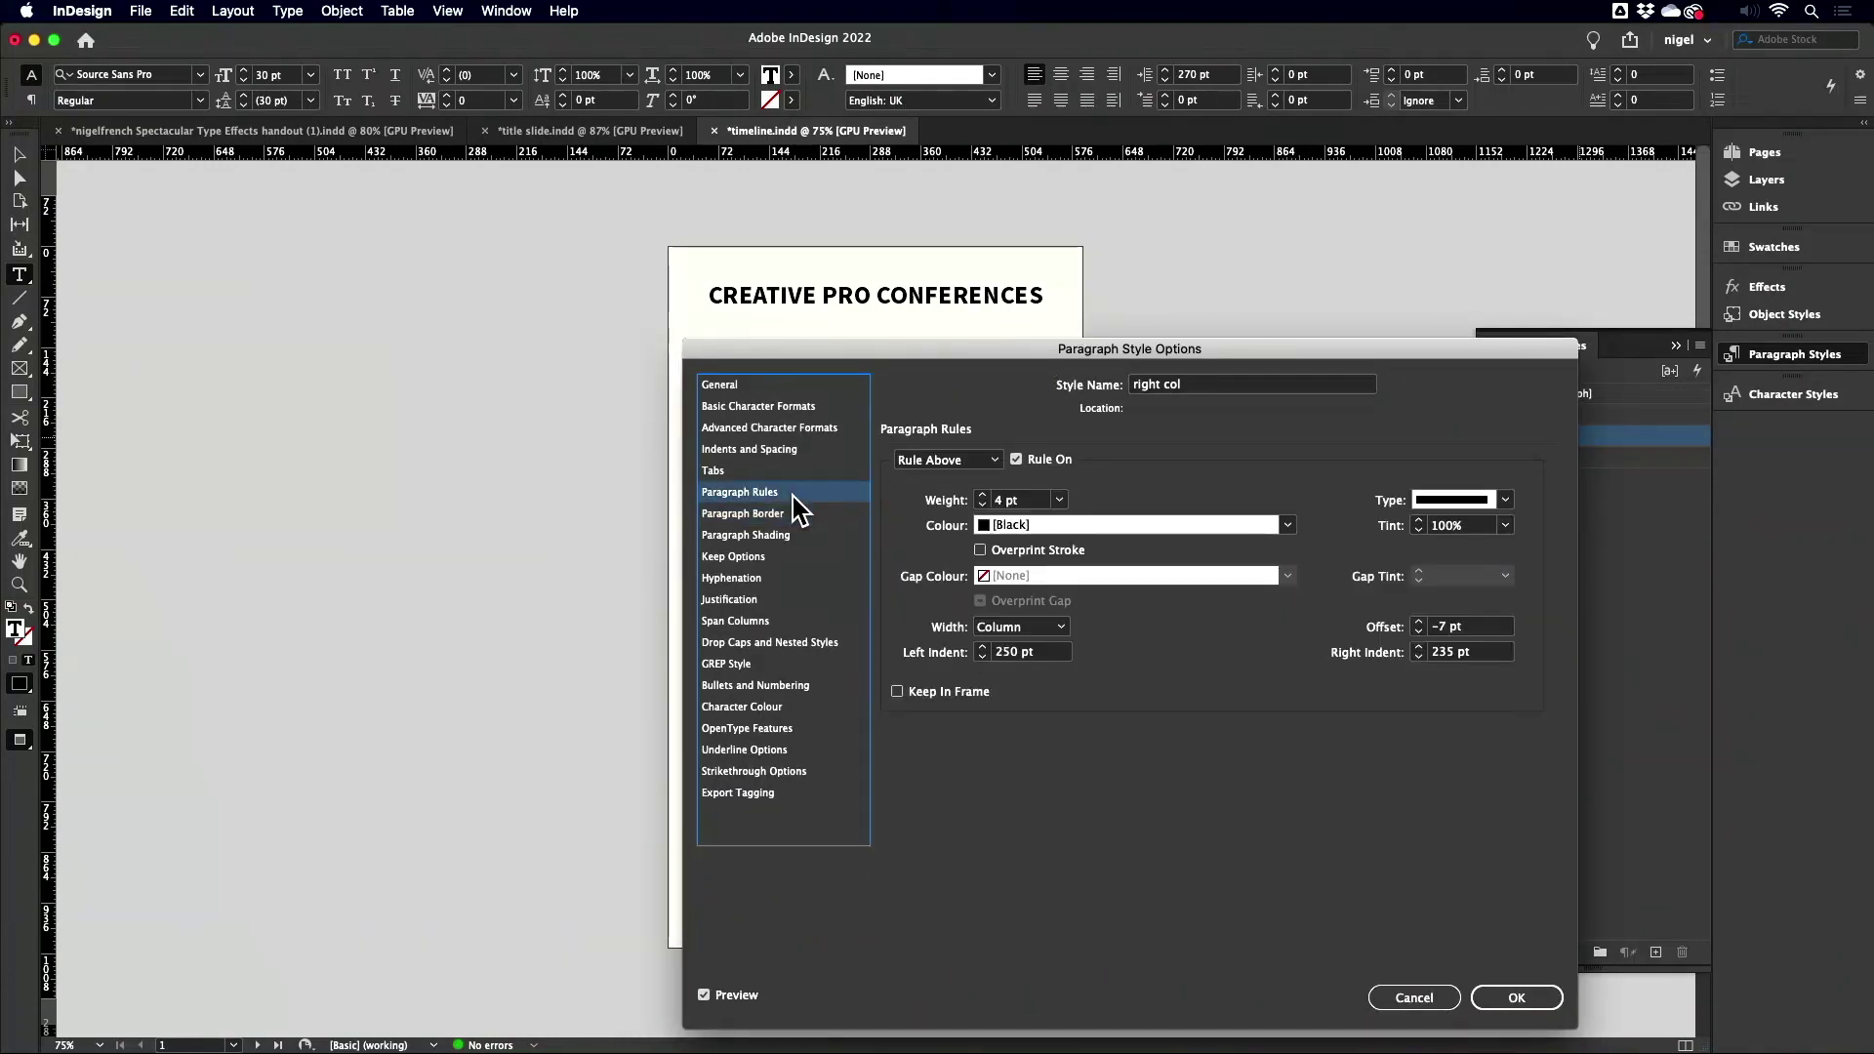
pyautogui.click(1043, 651)
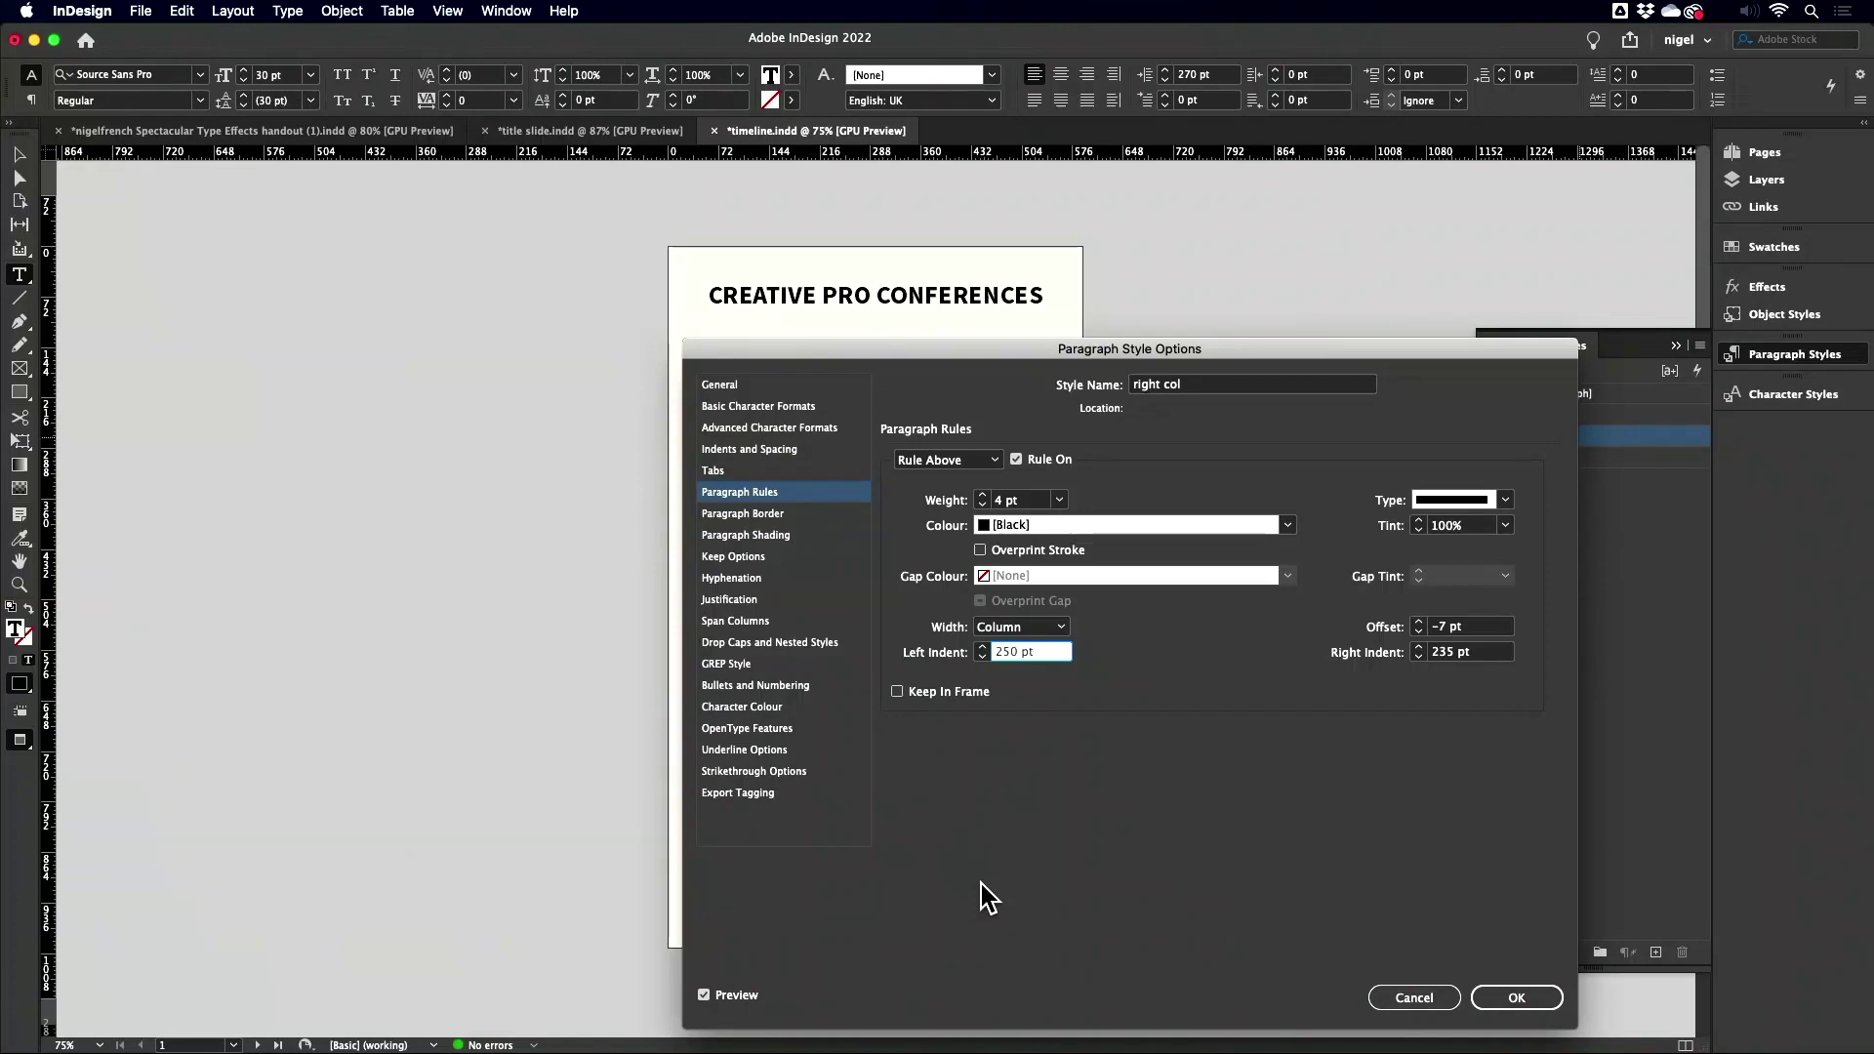
pyautogui.click(1485, 651)
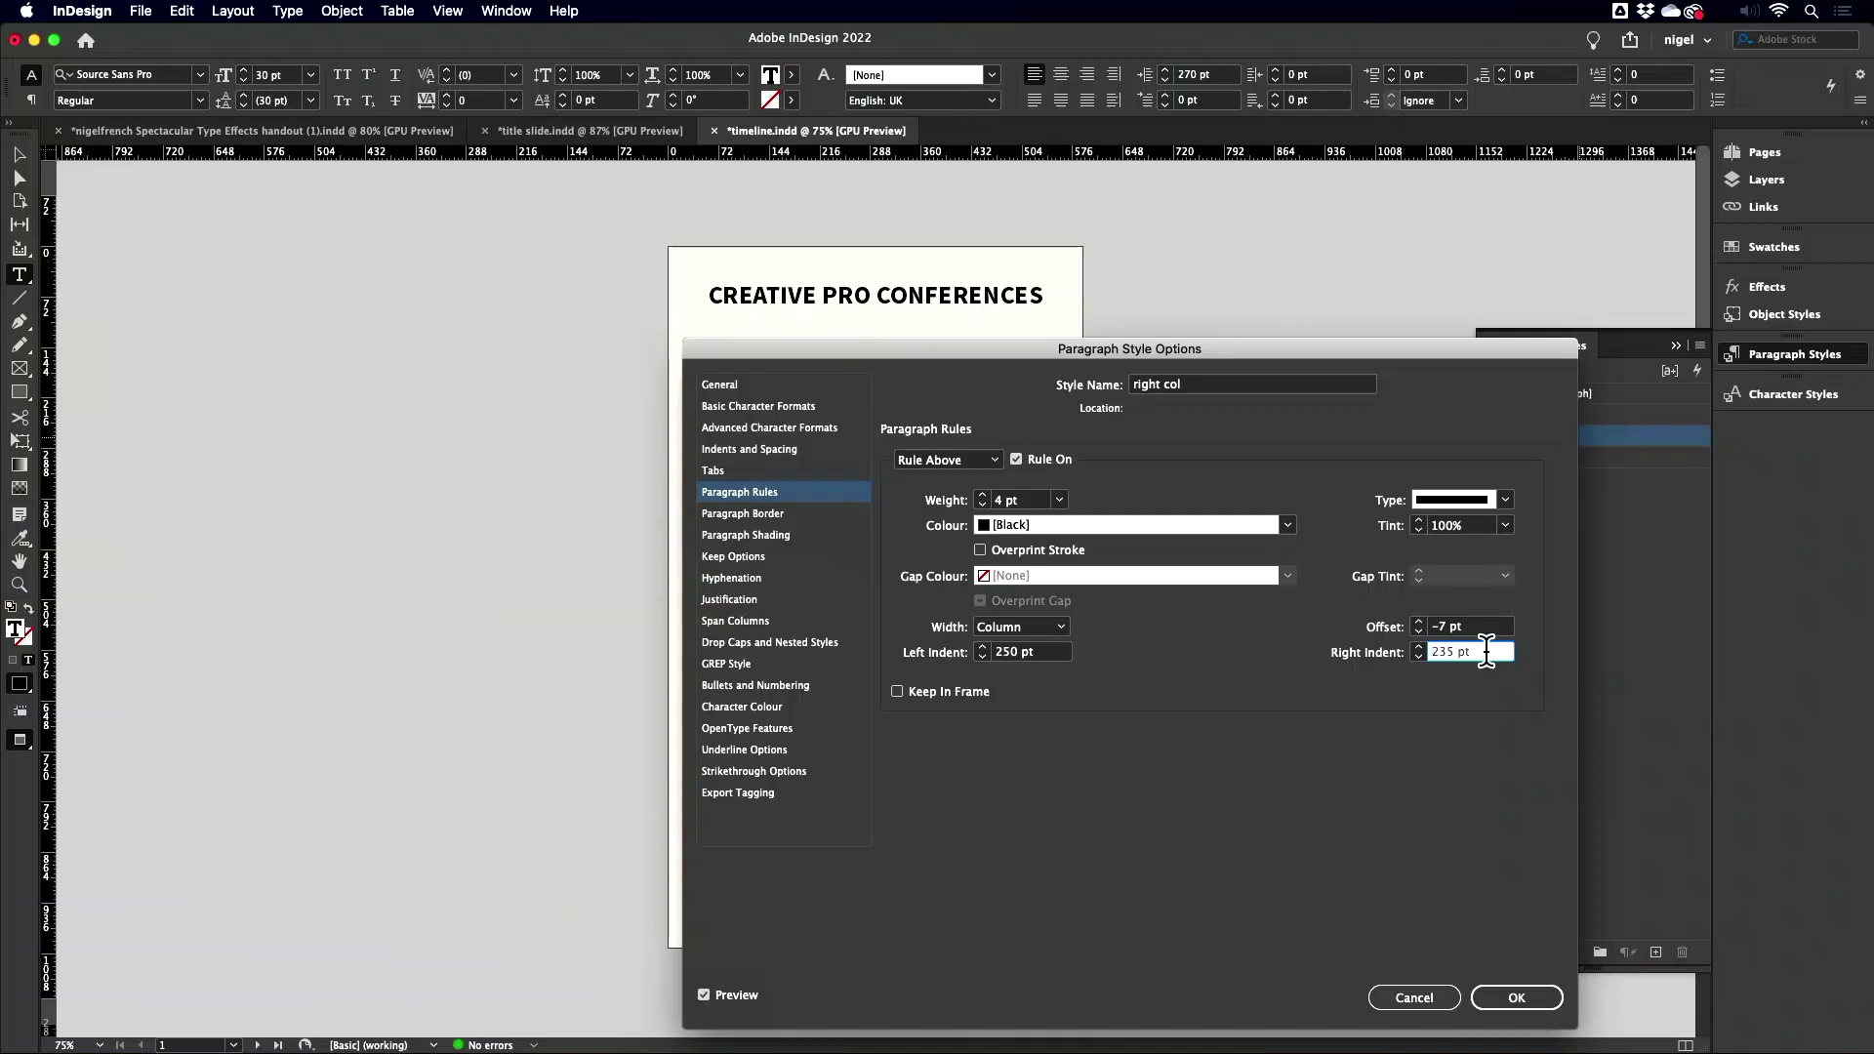
pyautogui.click(1422, 995)
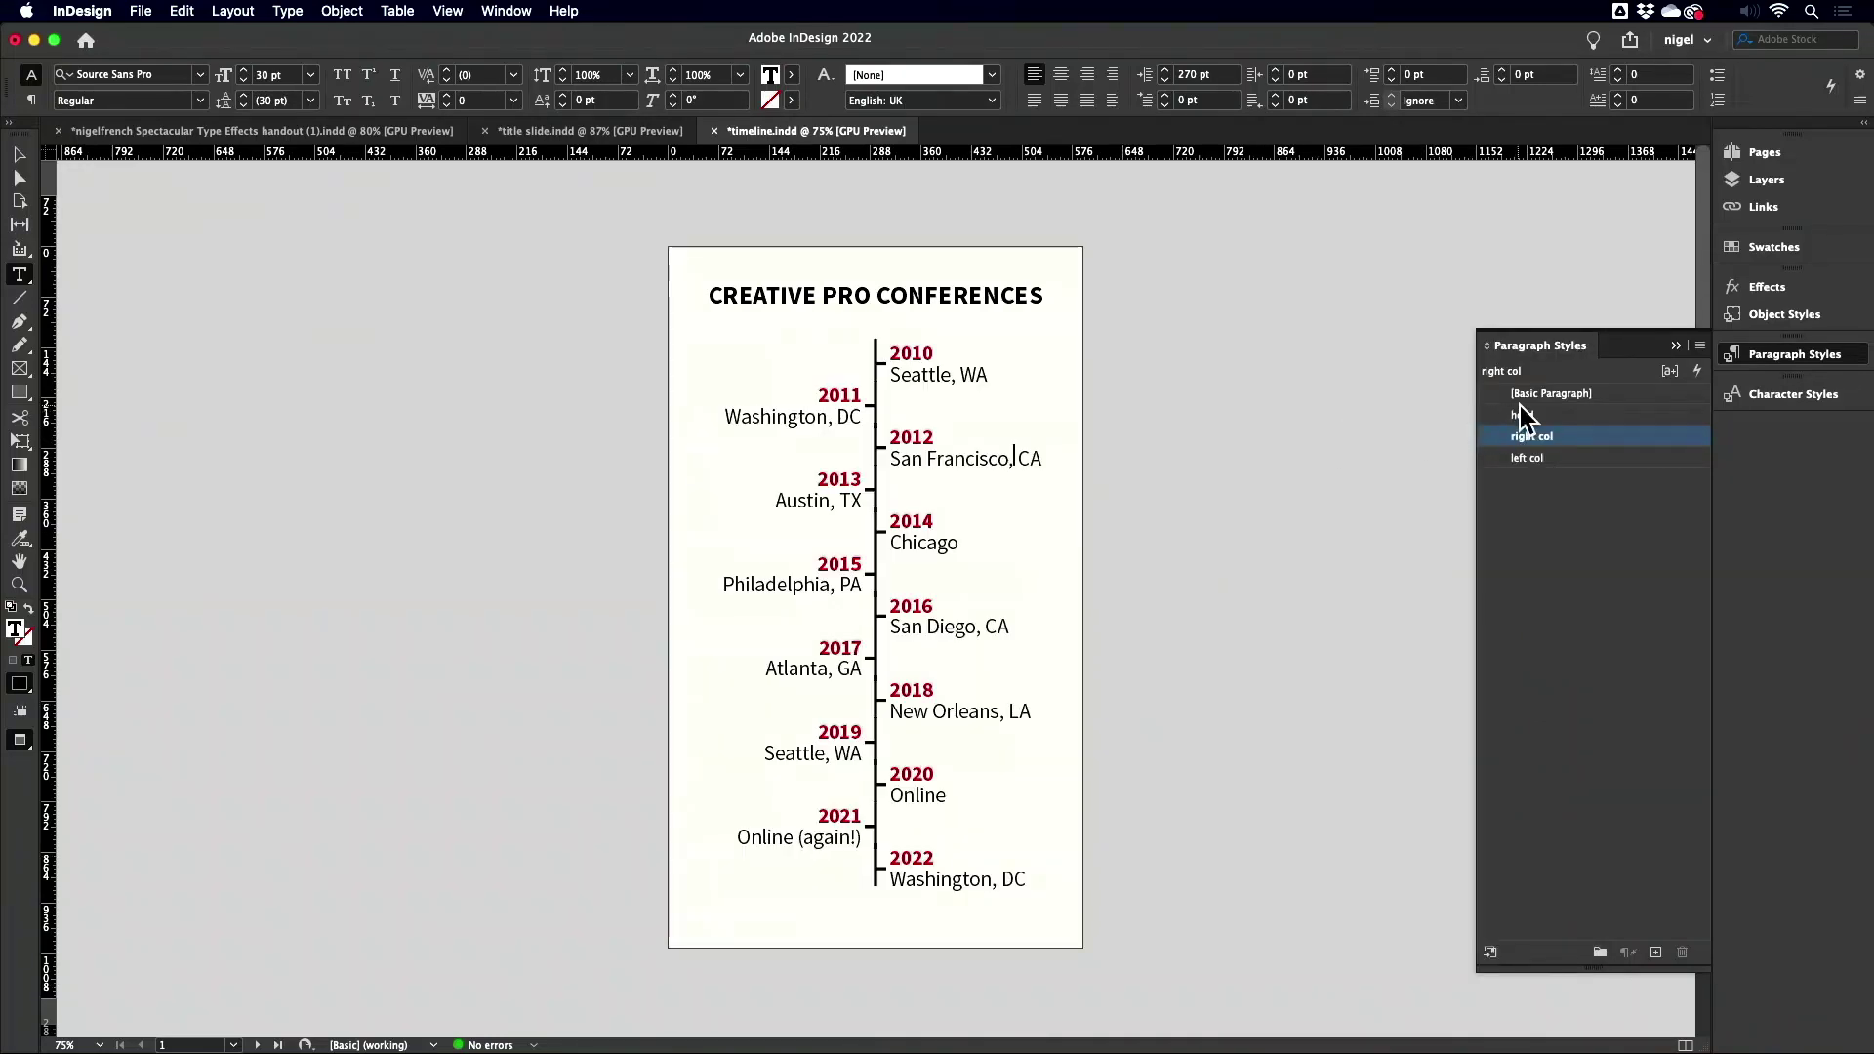
pyautogui.rightClick(1552, 415)
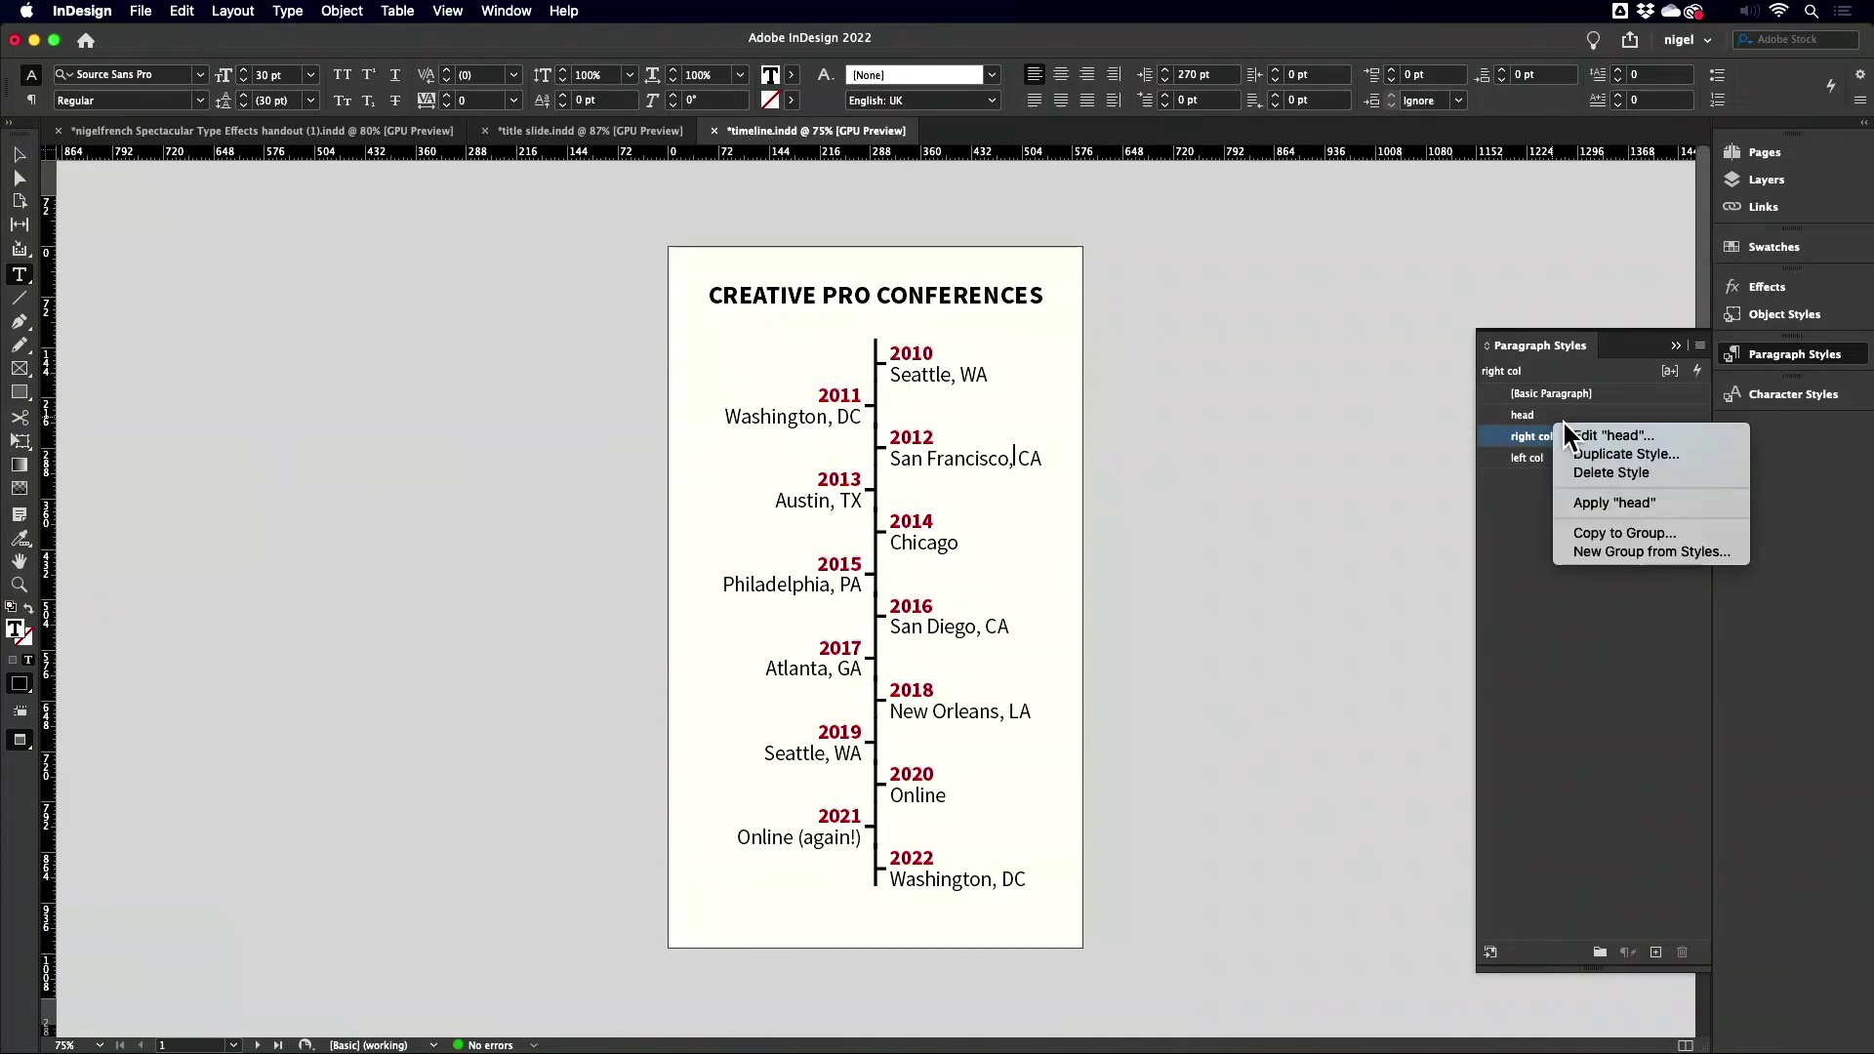
pyautogui.click(1565, 432)
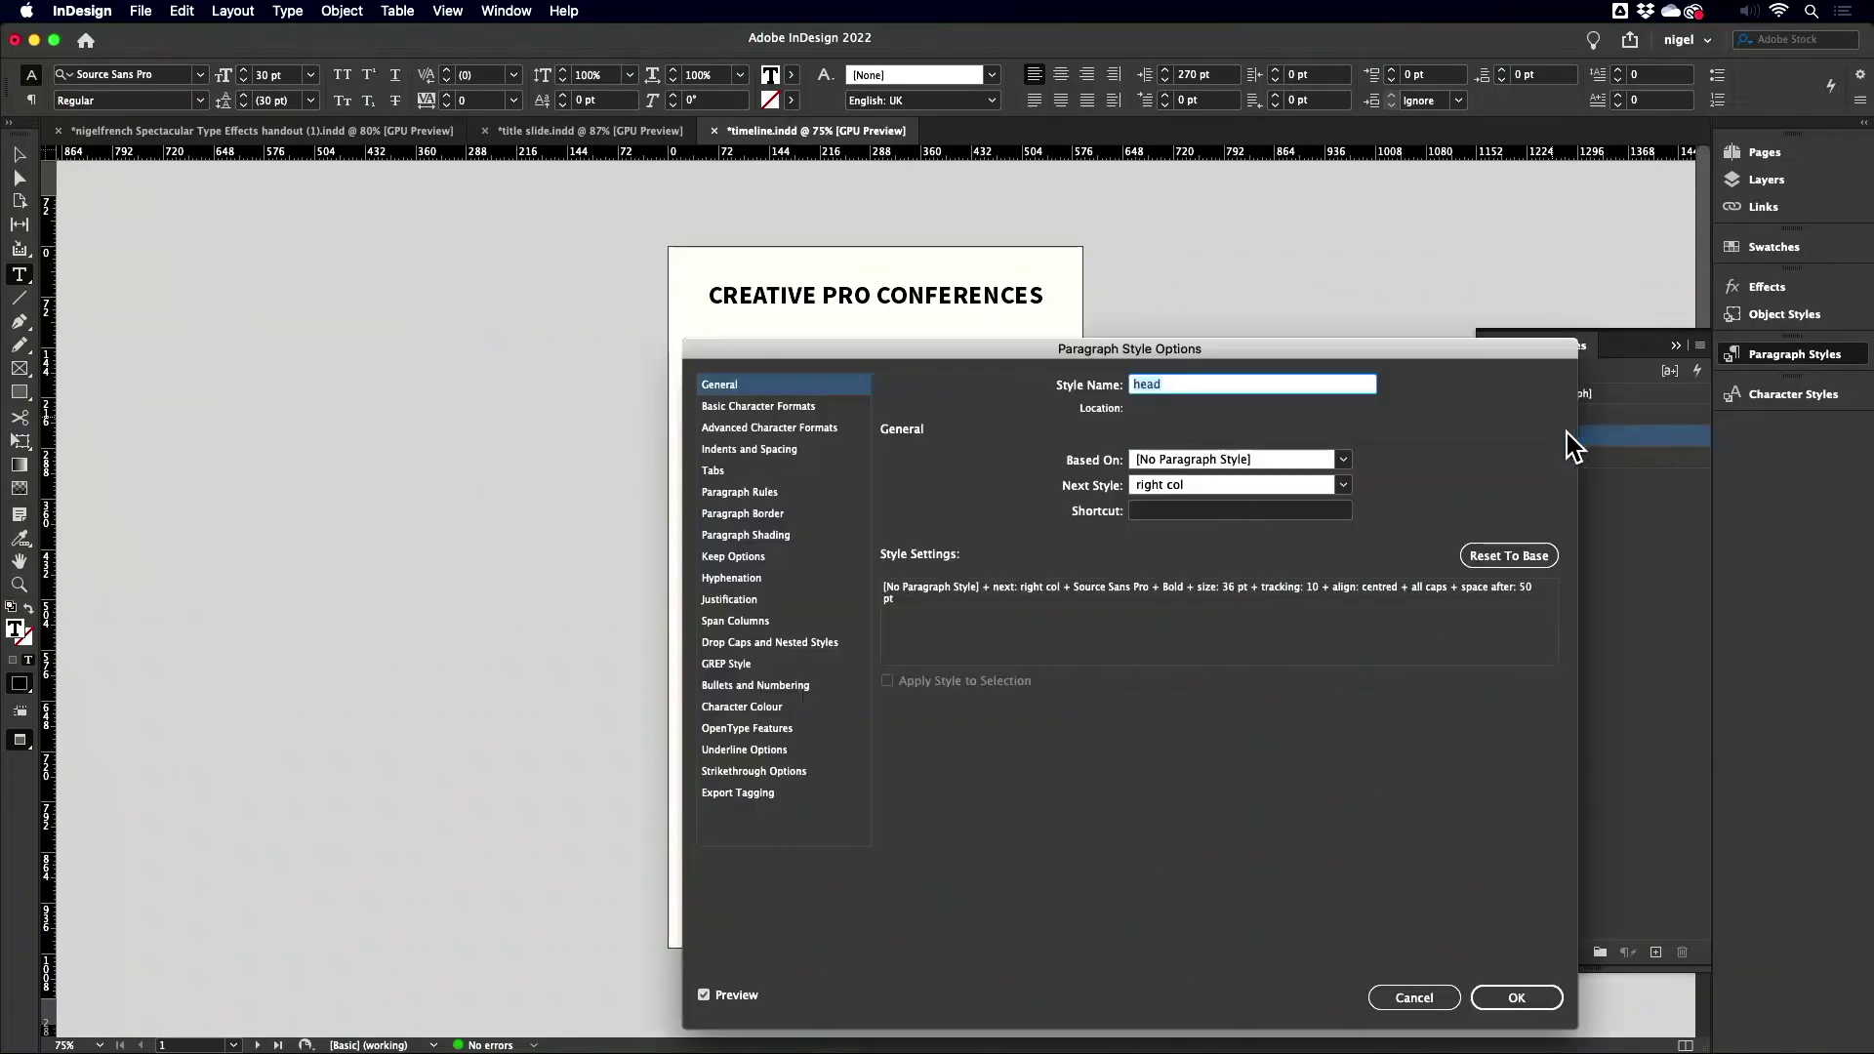
pyautogui.click(1516, 997)
# - Leave Preview mode, then inspect right col's nested style applying color through 1 Words
pyautogui.click(18, 155)
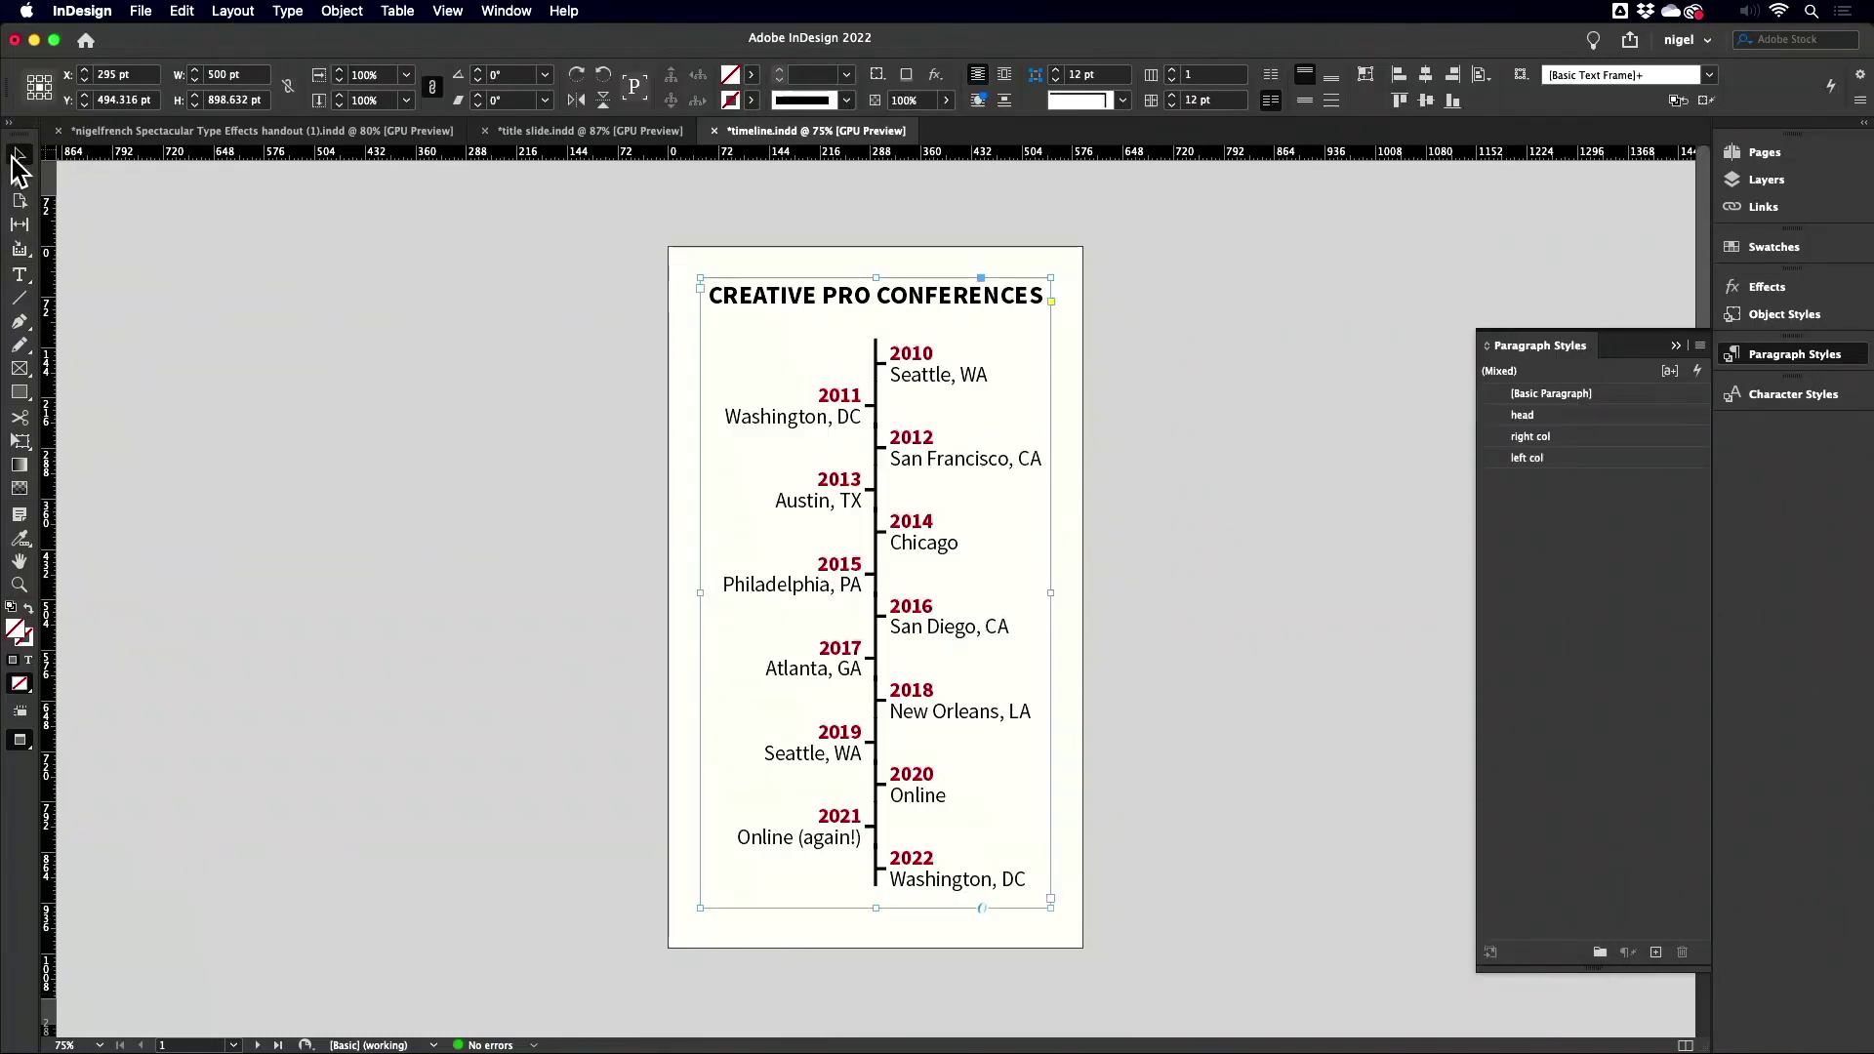
pyautogui.press('w')
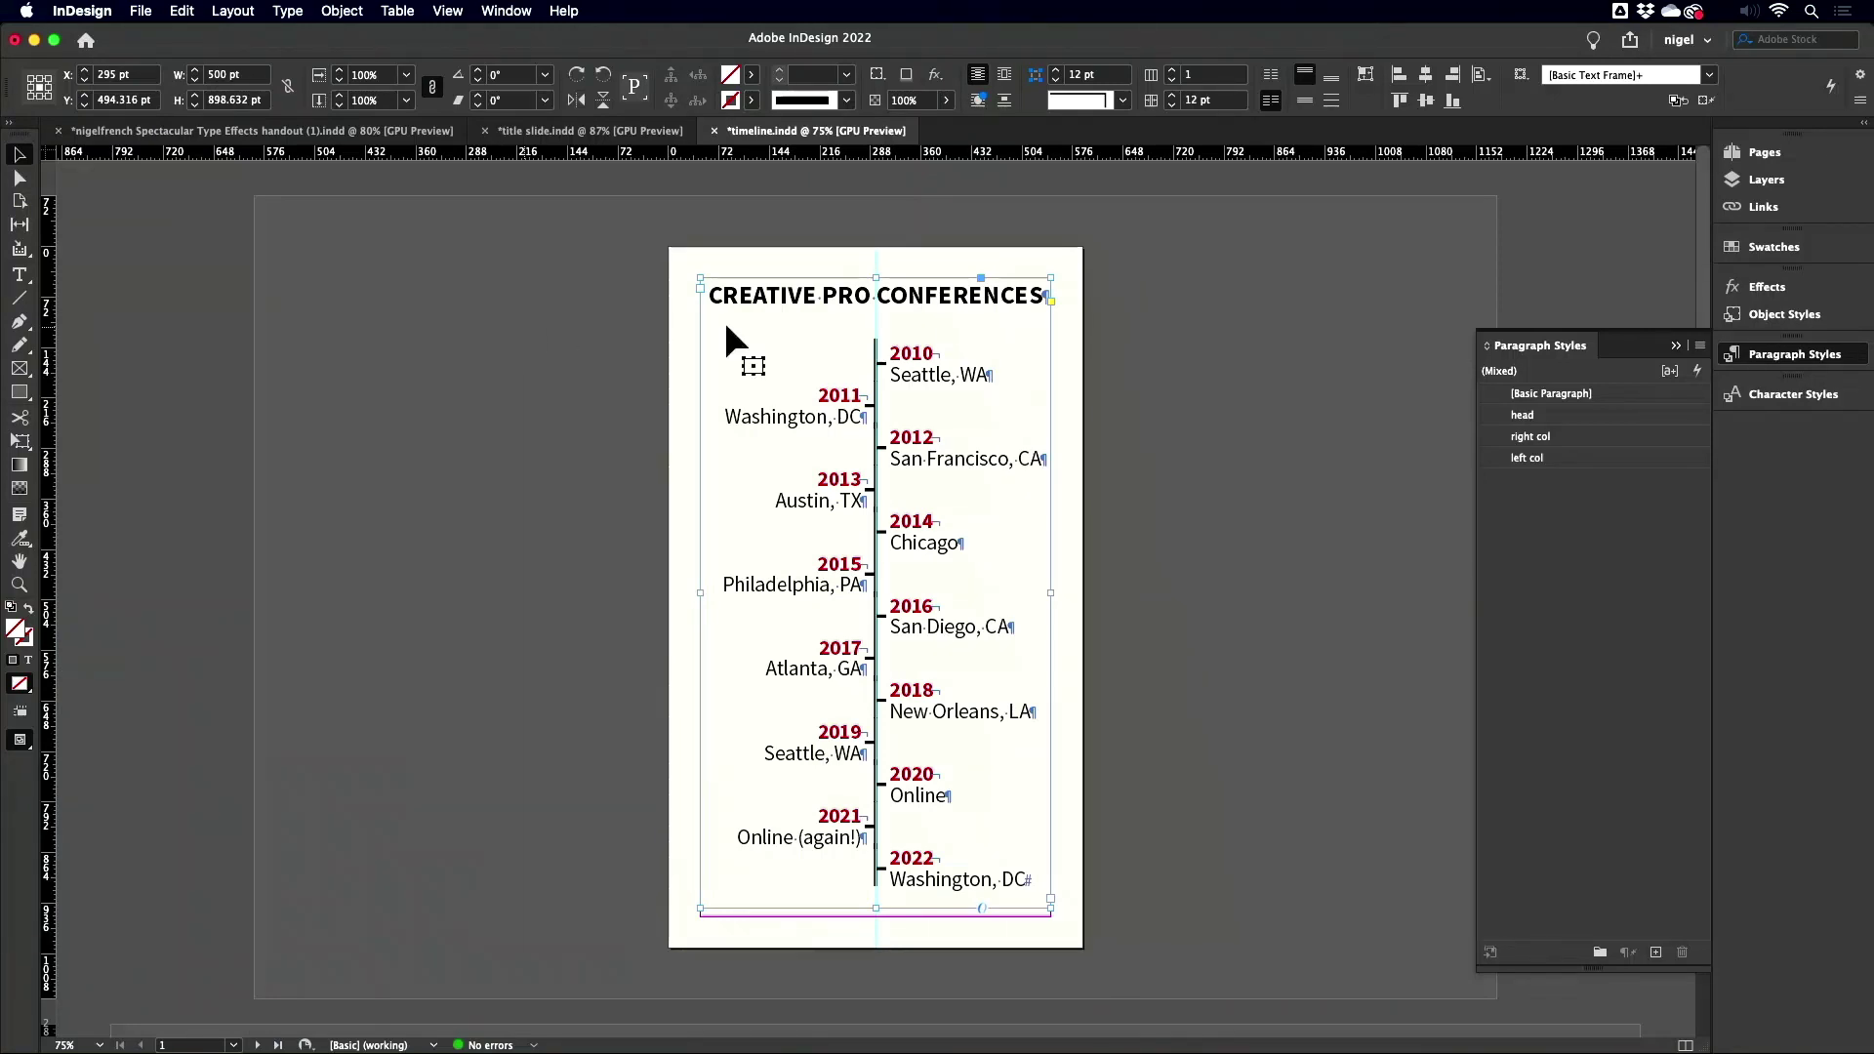
pyautogui.rightClick(1622, 439)
pyautogui.click(1670, 457)
pyautogui.click(807, 643)
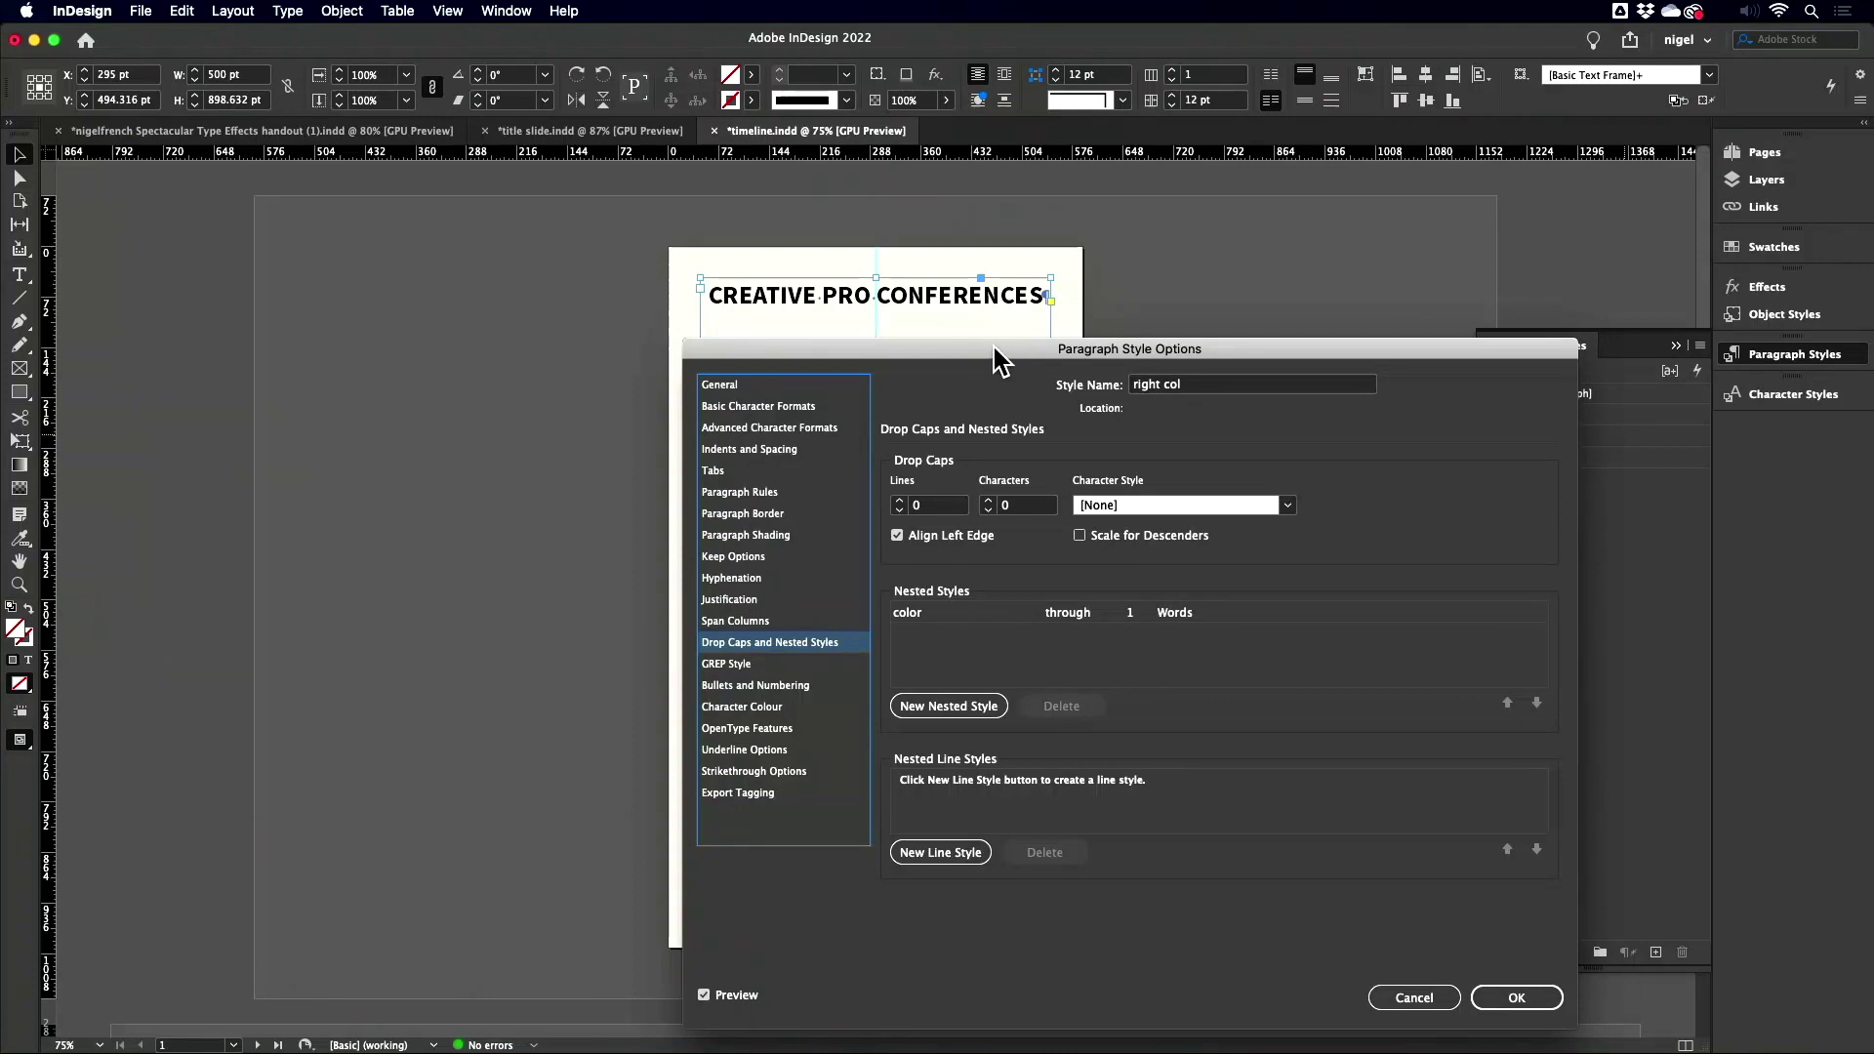
pyautogui.moveTo(997, 360); pyautogui.dragTo(1017, 279)
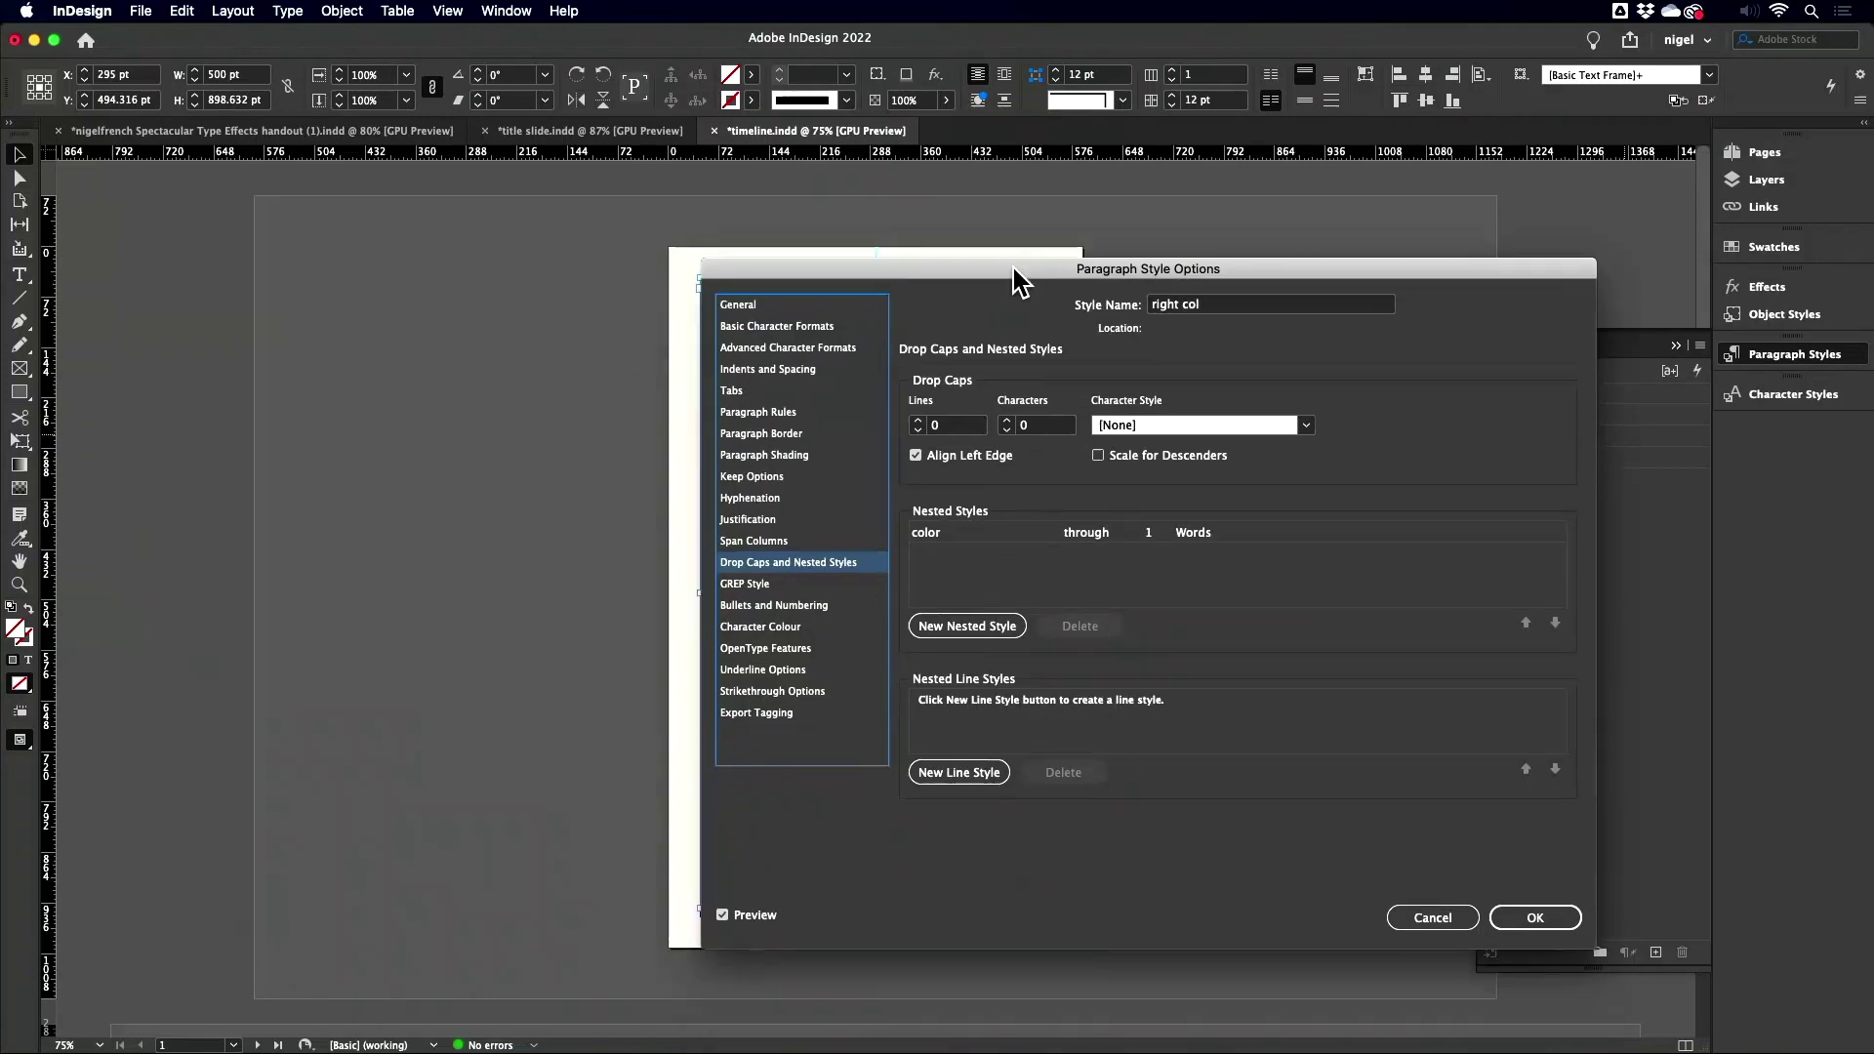
pyautogui.click(1432, 917)
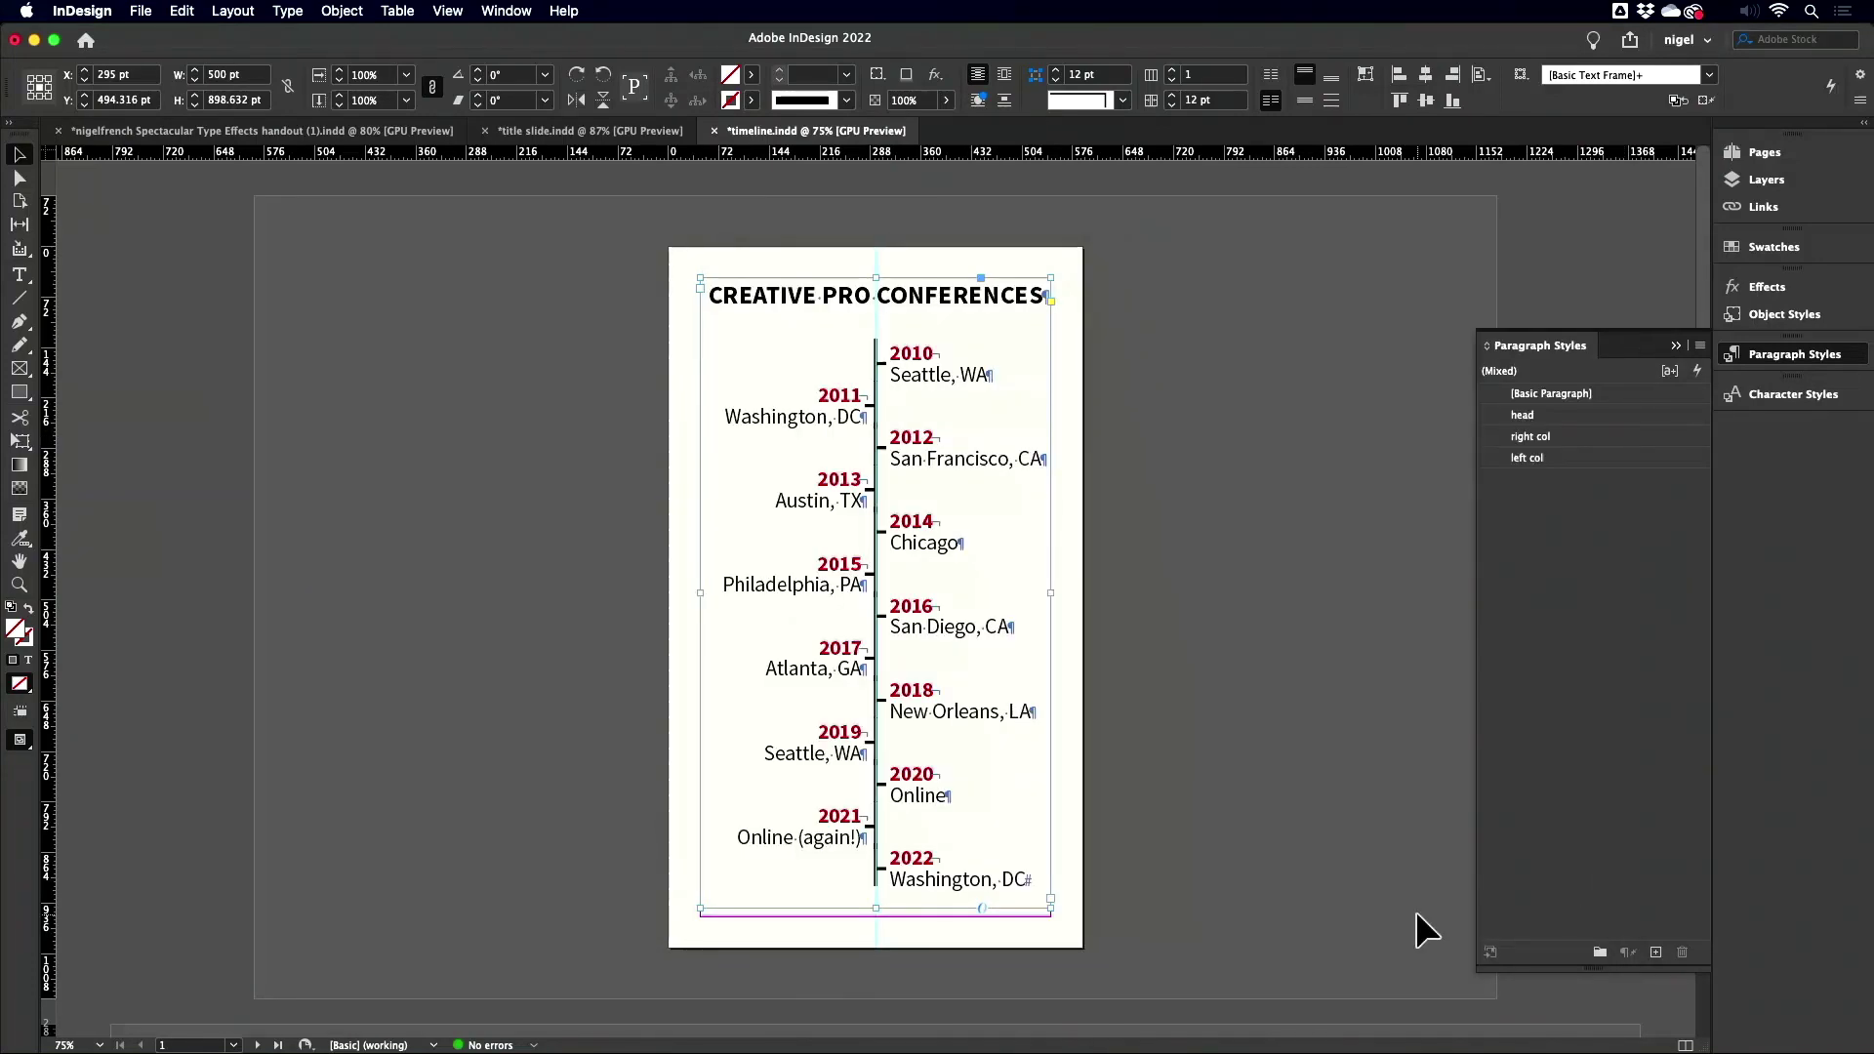